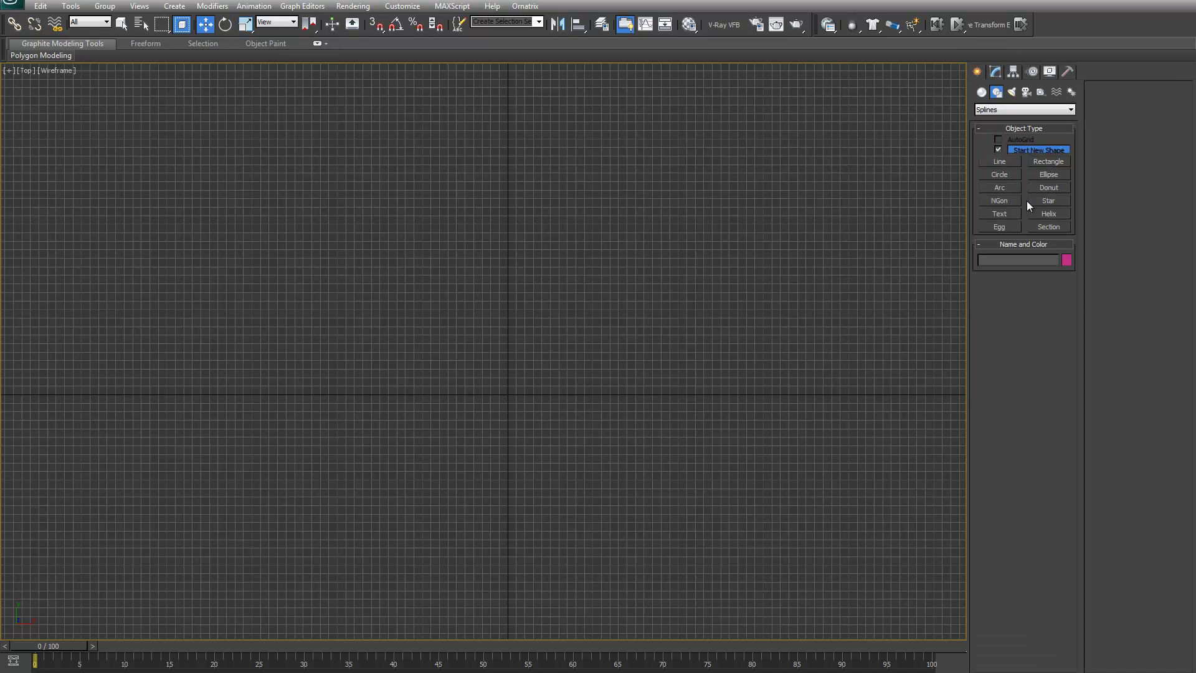
- Draw a rectangle about 388 cm long and 648 cm wide in the Top viewport and convert it to an editable spline
click(1041, 161)
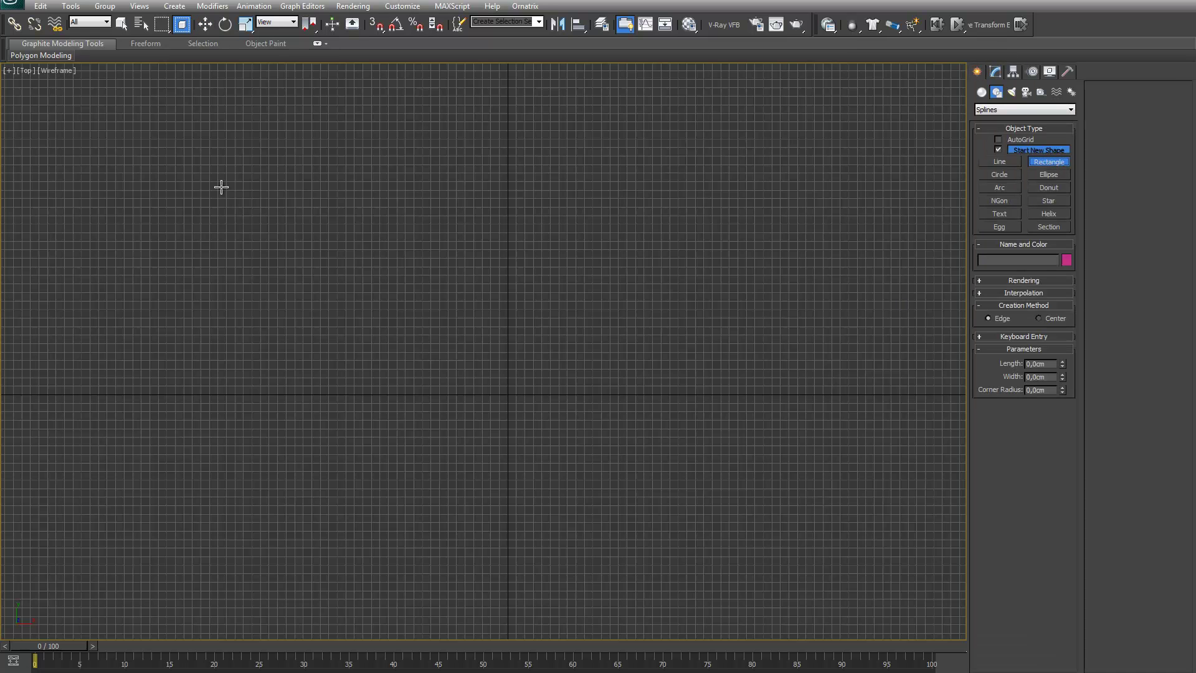
drag(169, 168, 721, 498)
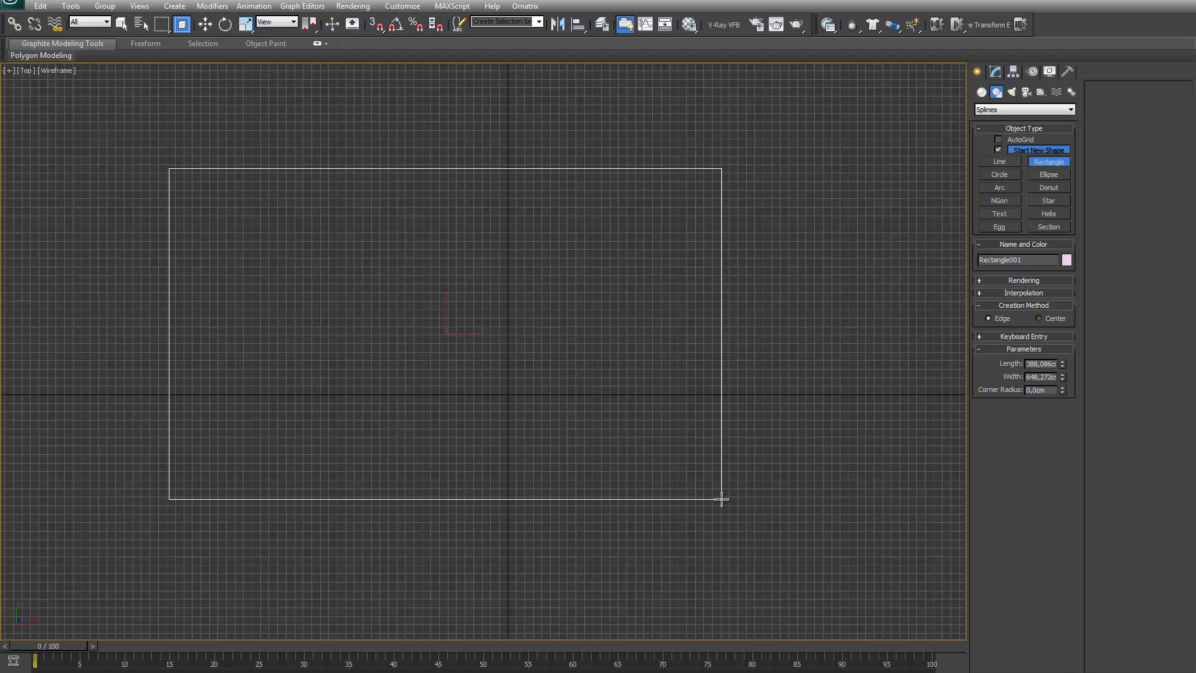
click(995, 72)
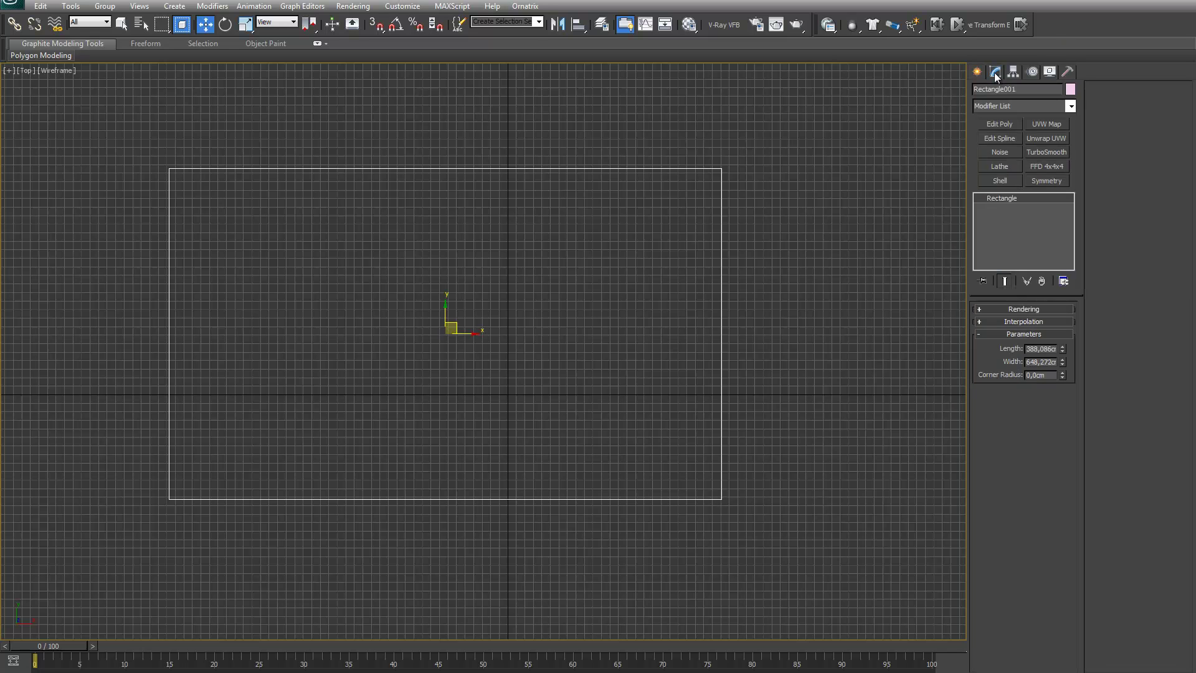
right_click(1006, 198)
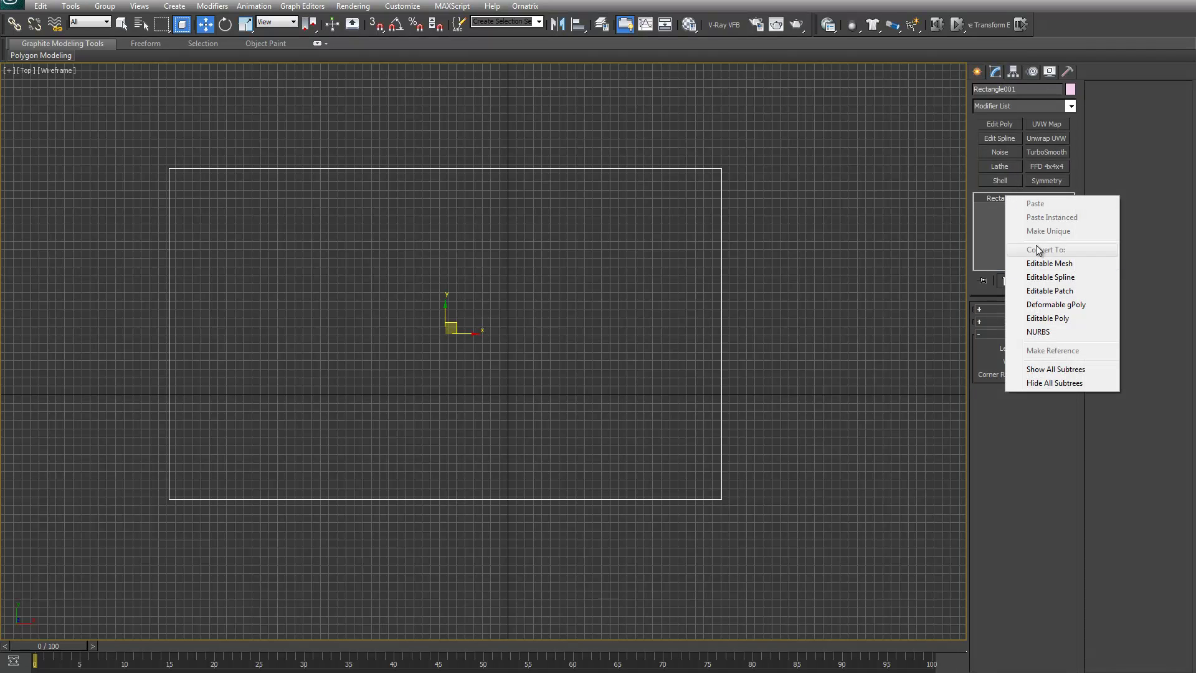
click(1058, 277)
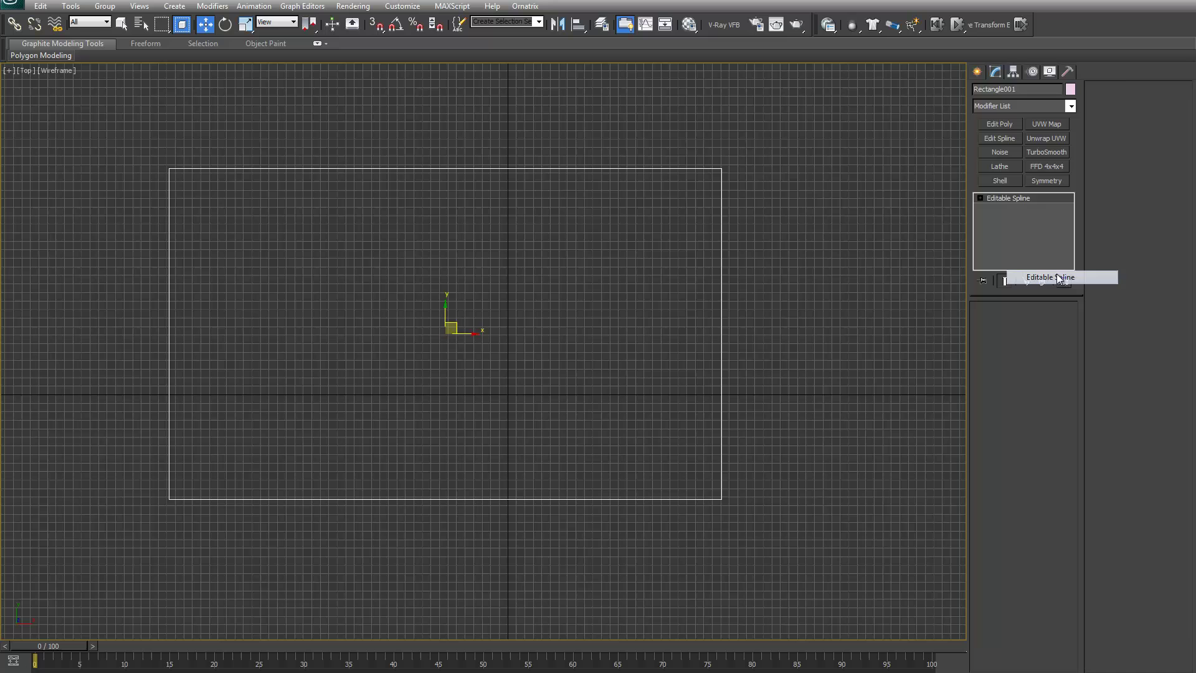
- Try a Spline Fillet/Chamfer modifier with a middle radius of about 20.7 cm on the rectangle, and remove it from the stack
click(1071, 108)
scroll(1071, 180, down, 15)
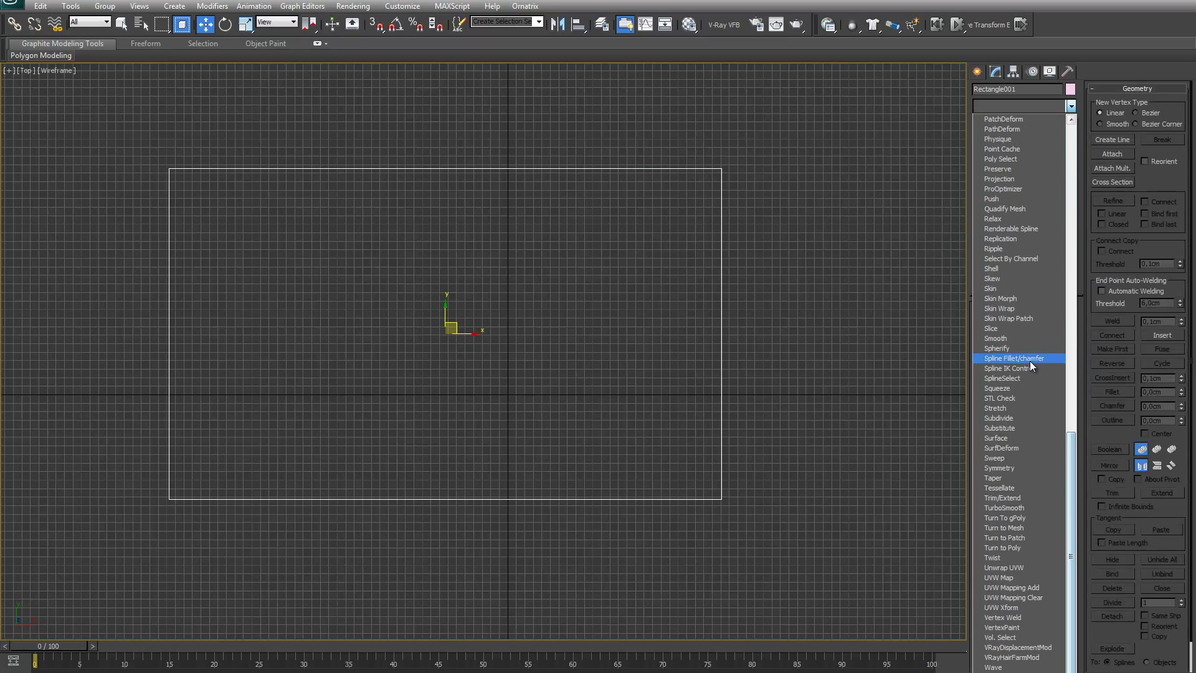
click(1024, 359)
drag(1063, 388, 1063, 324)
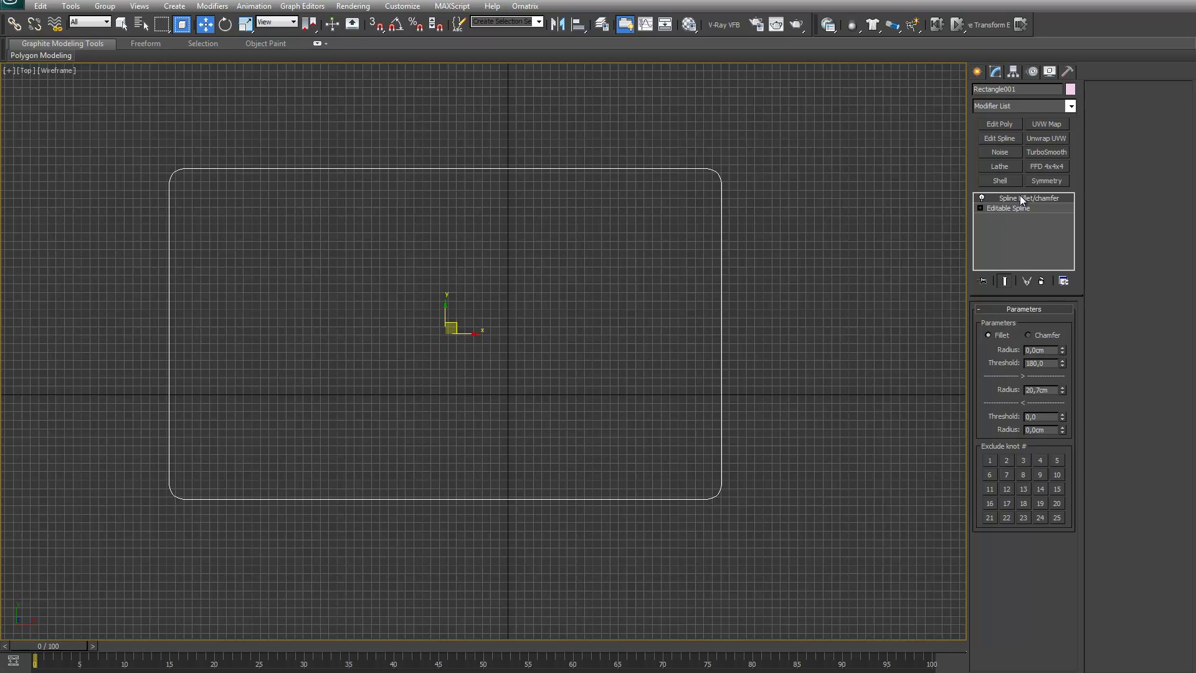
click(982, 197)
click(1041, 281)
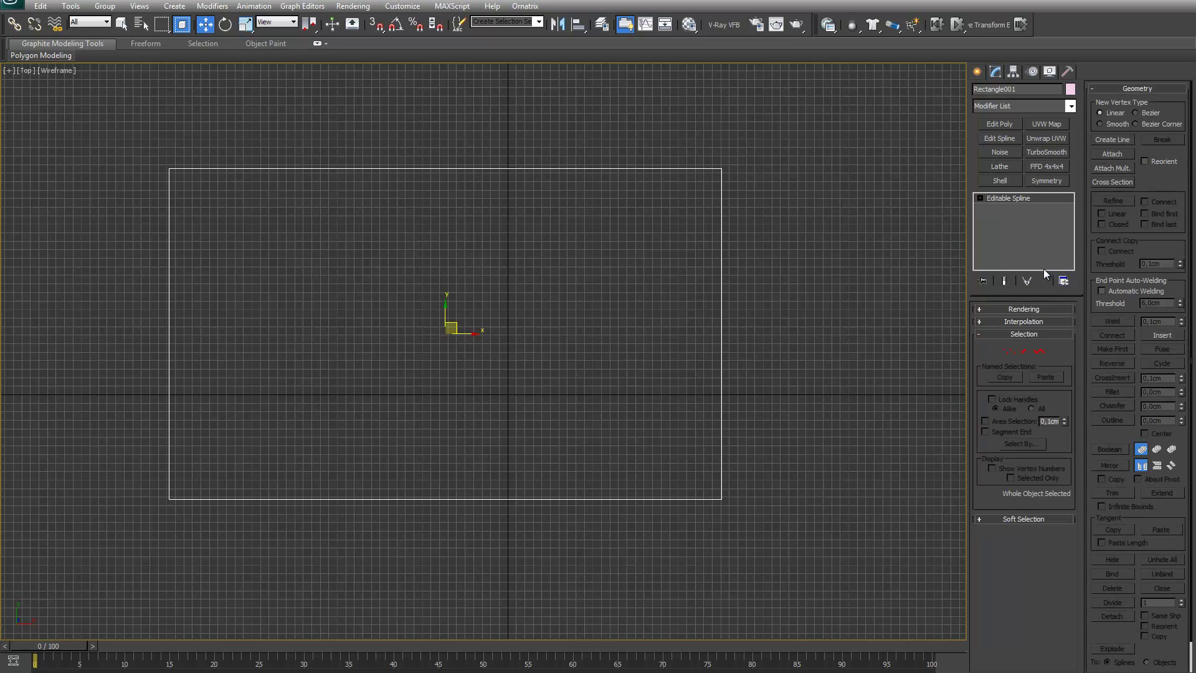
- Add a Spline Fillet/Chamfer modifier to the rectangle again with a middle radius of about 38.7 cm
click(1071, 106)
drag(1071, 240, 1069, 537)
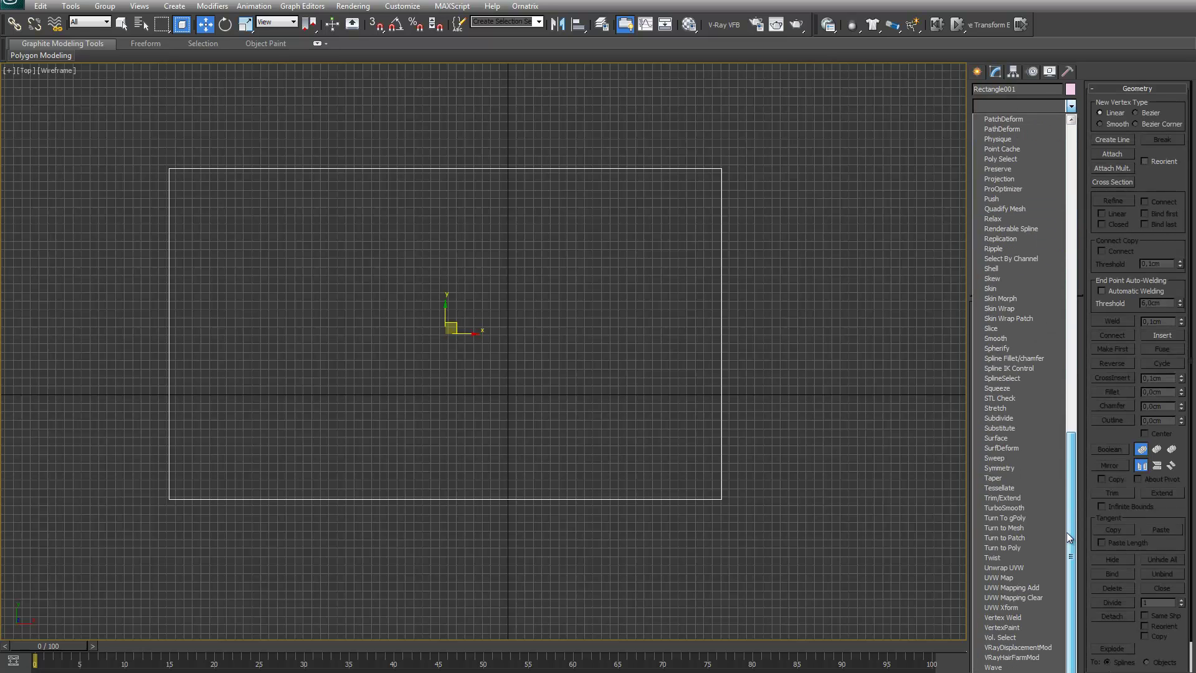
click(1021, 355)
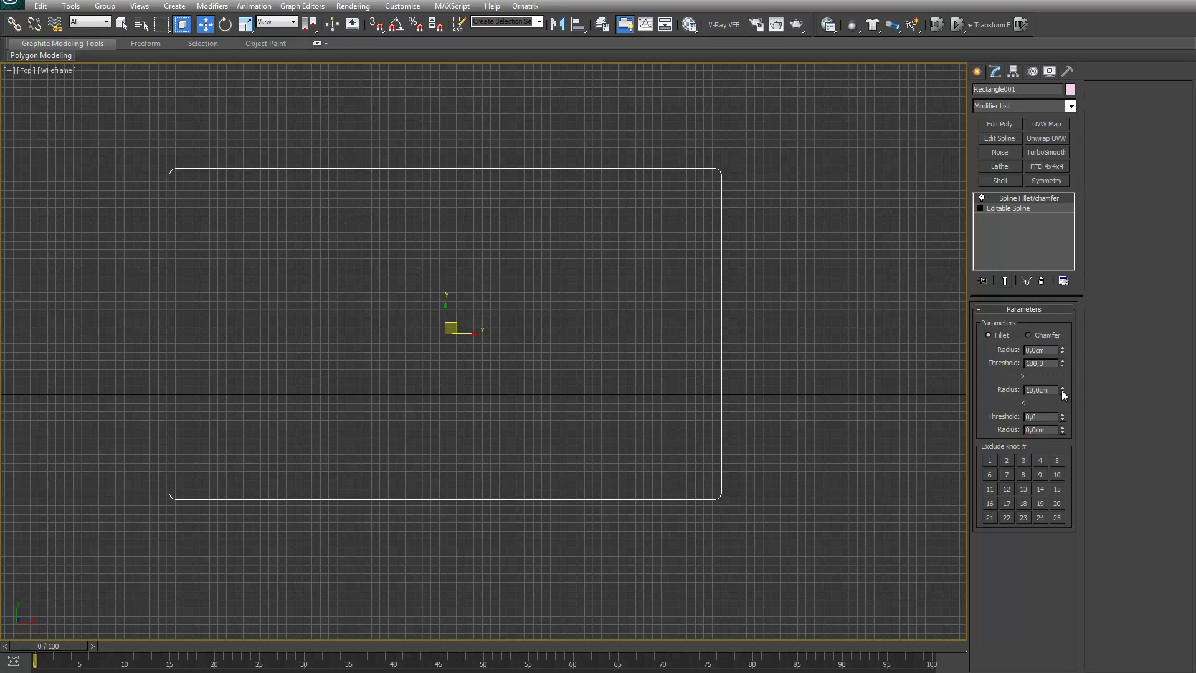
drag(1062, 389, 1065, 225)
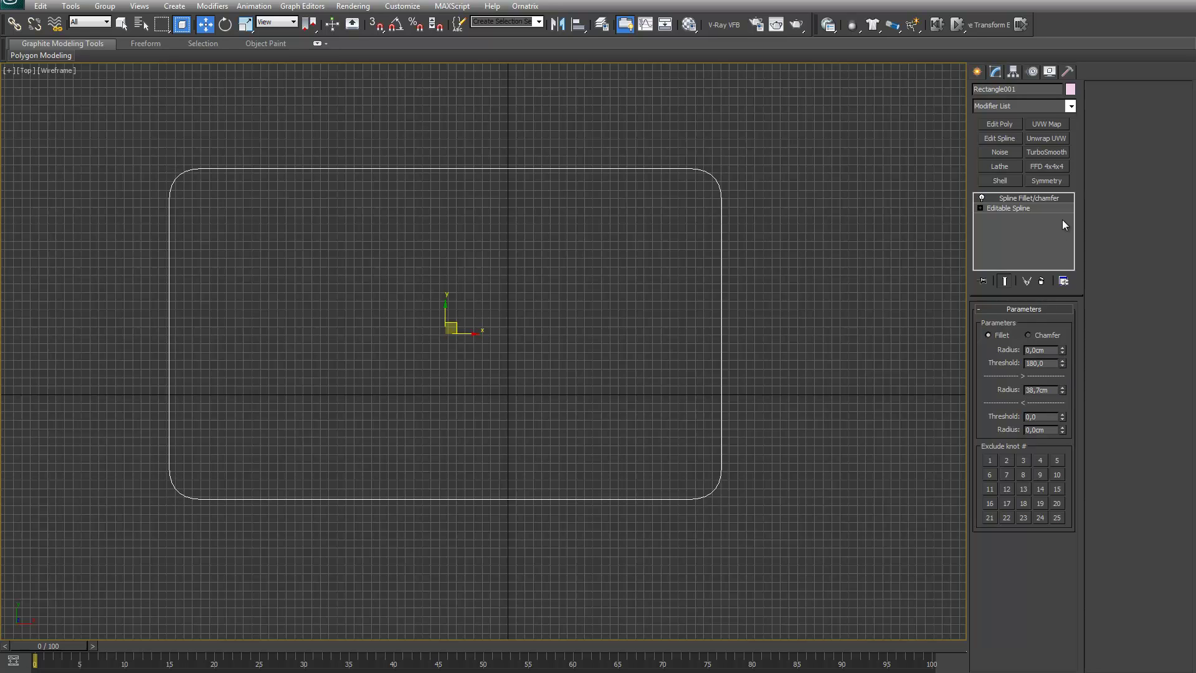
- Remove the fillet modifier from the stack while it is active and delete the rectangle
click(1043, 281)
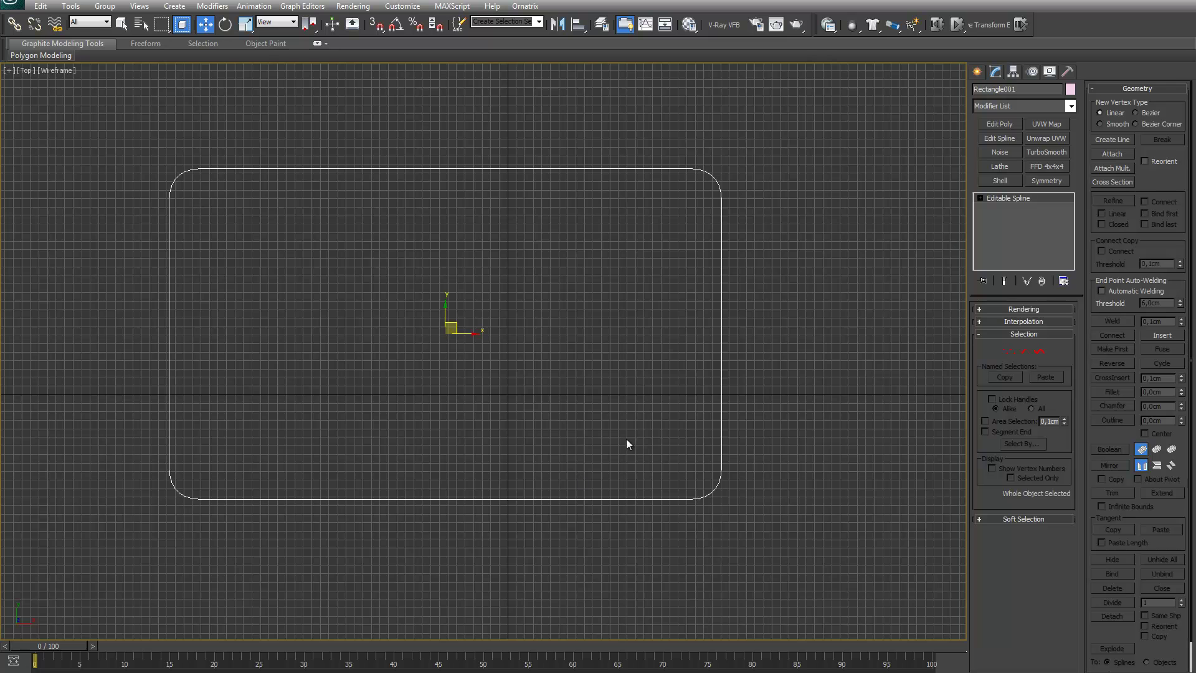
middle_drag(538, 419, 534, 421)
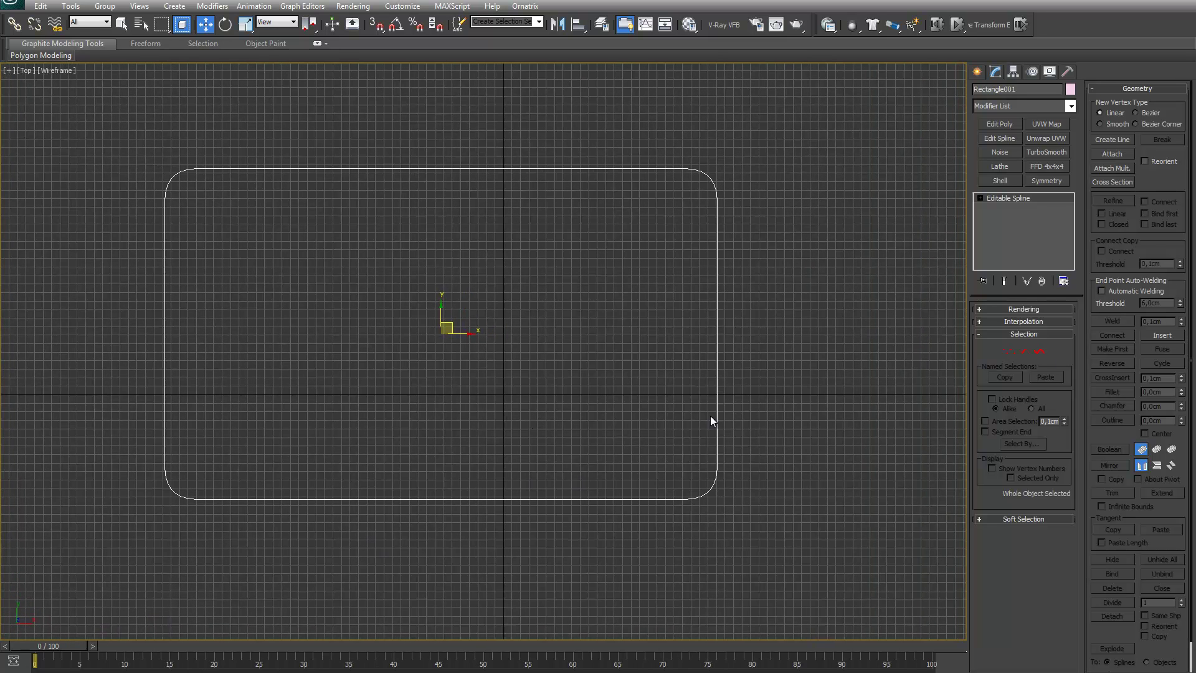
key(Delete)
- Draw an open zigzag line with six corner vertices across the Top viewport
click(977, 71)
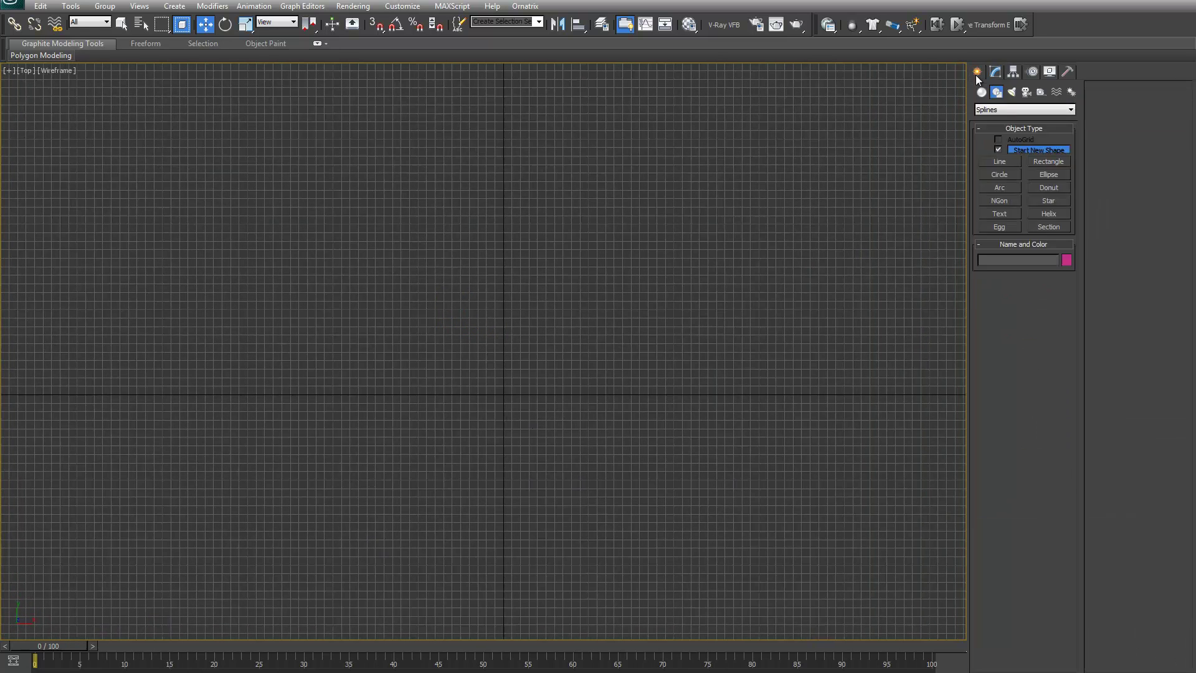
click(1000, 161)
click(88, 468)
click(238, 190)
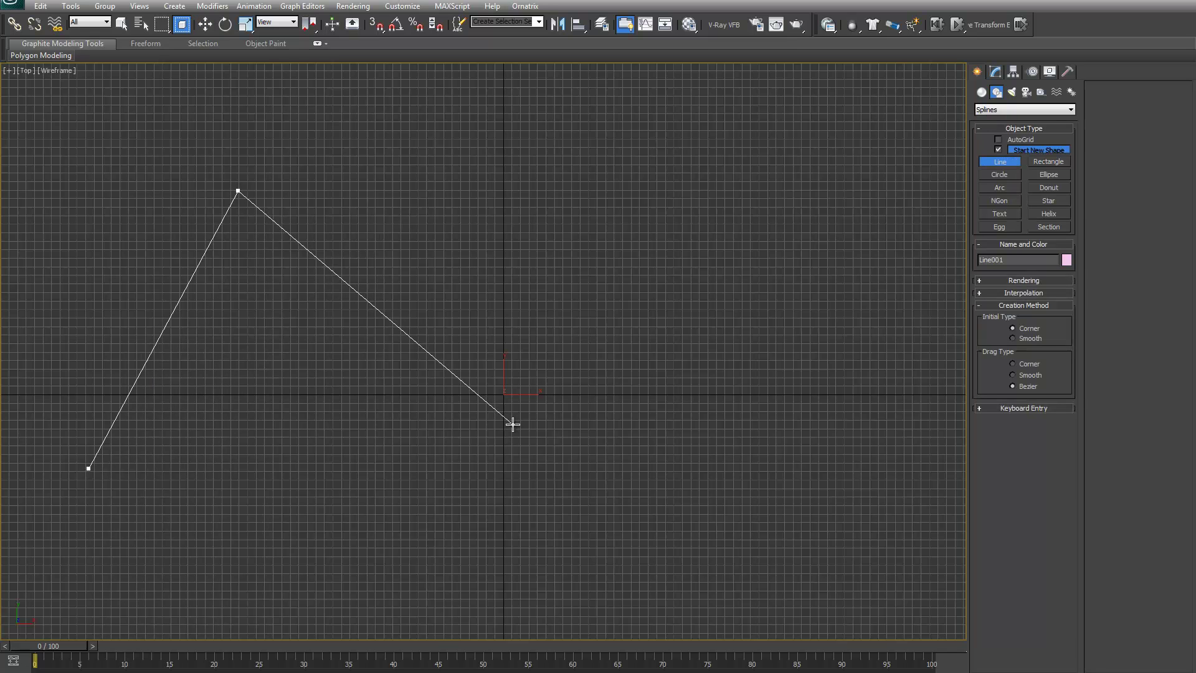
click(538, 418)
click(685, 366)
click(716, 143)
click(929, 406)
right_click(917, 254)
middle_drag(810, 446, 759, 454)
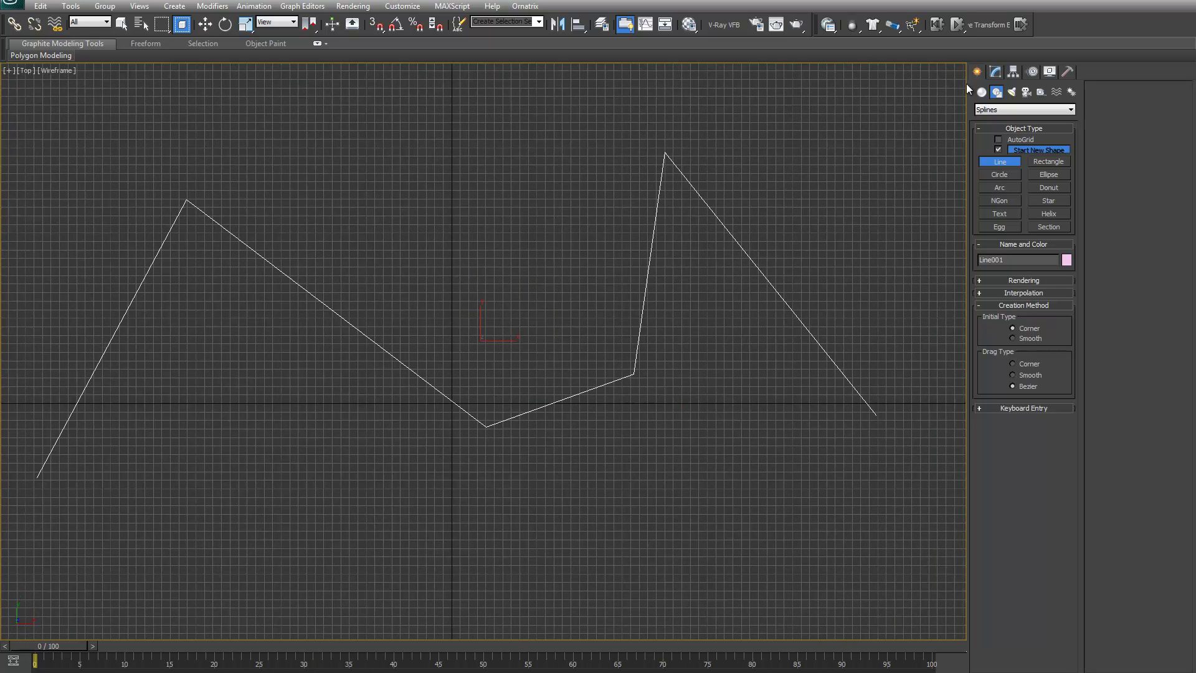
- Add a Spline Fillet/Chamfer modifier to the zigzag line with a middle radius of about 39 cm
click(996, 71)
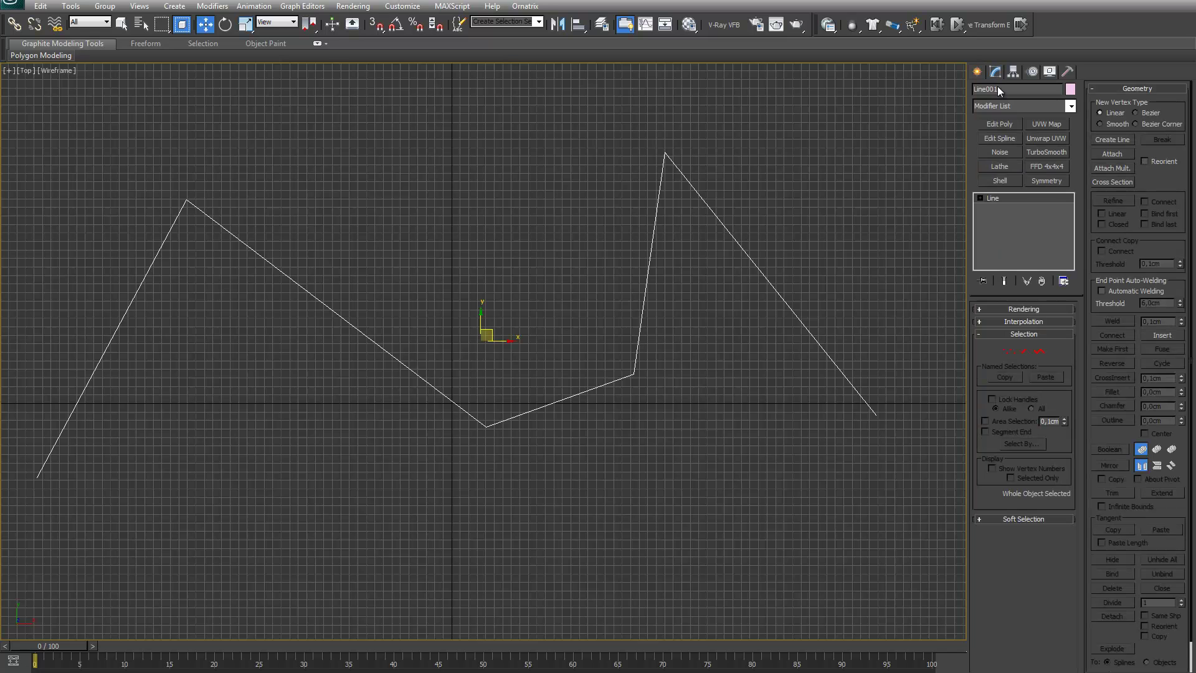
click(1070, 106)
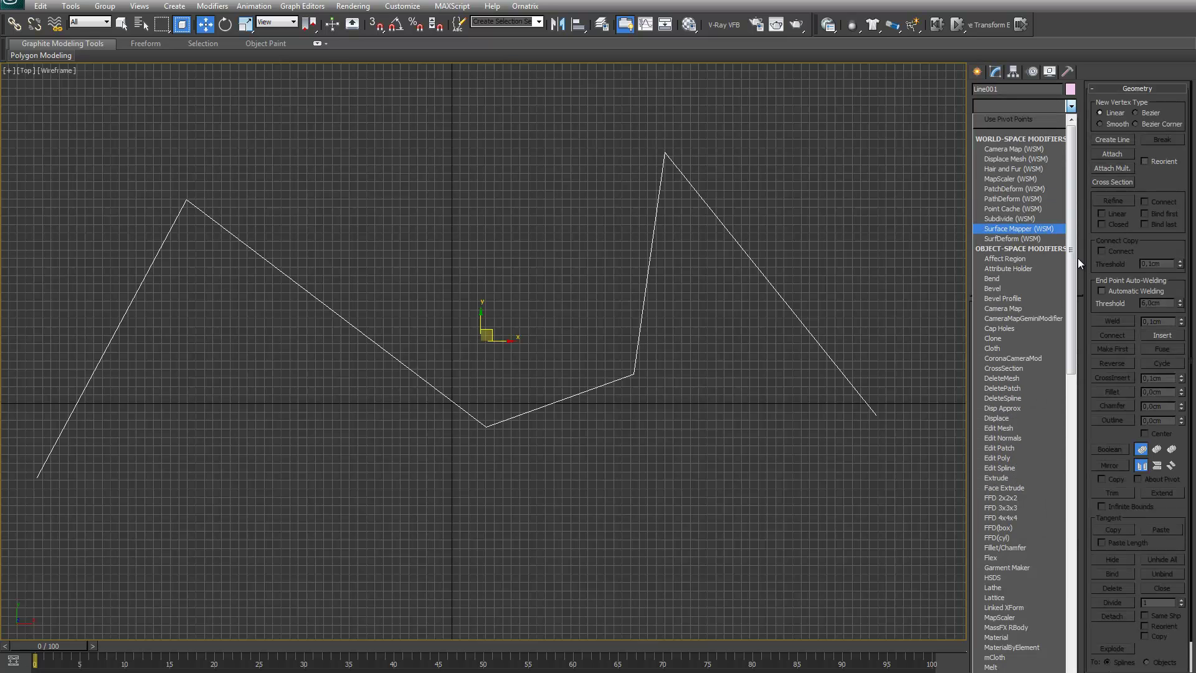
drag(1077, 258, 1072, 430)
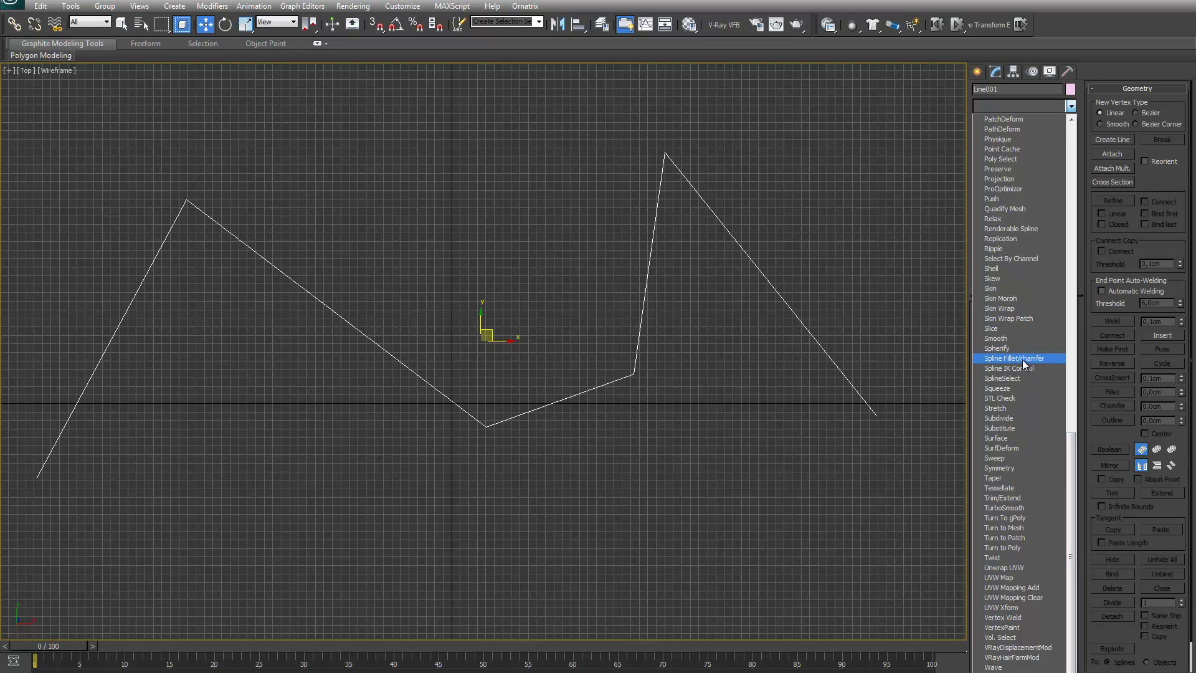
click(1050, 350)
drag(1062, 391, 1061, 349)
key(ctrl+z)
- Turn on the display of vertices for the line in its object properties
right_click(644, 305)
click(673, 376)
click(521, 408)
click(638, 525)
middle_drag(659, 528, 621, 511)
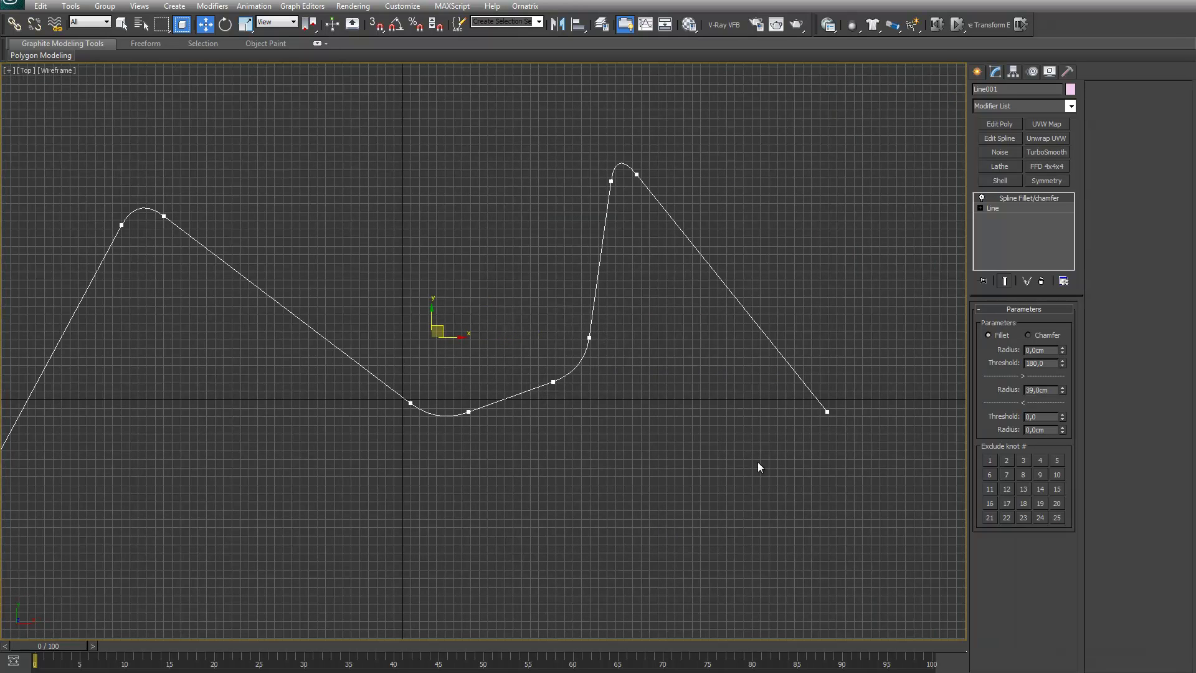
middle_drag(470, 511, 527, 496)
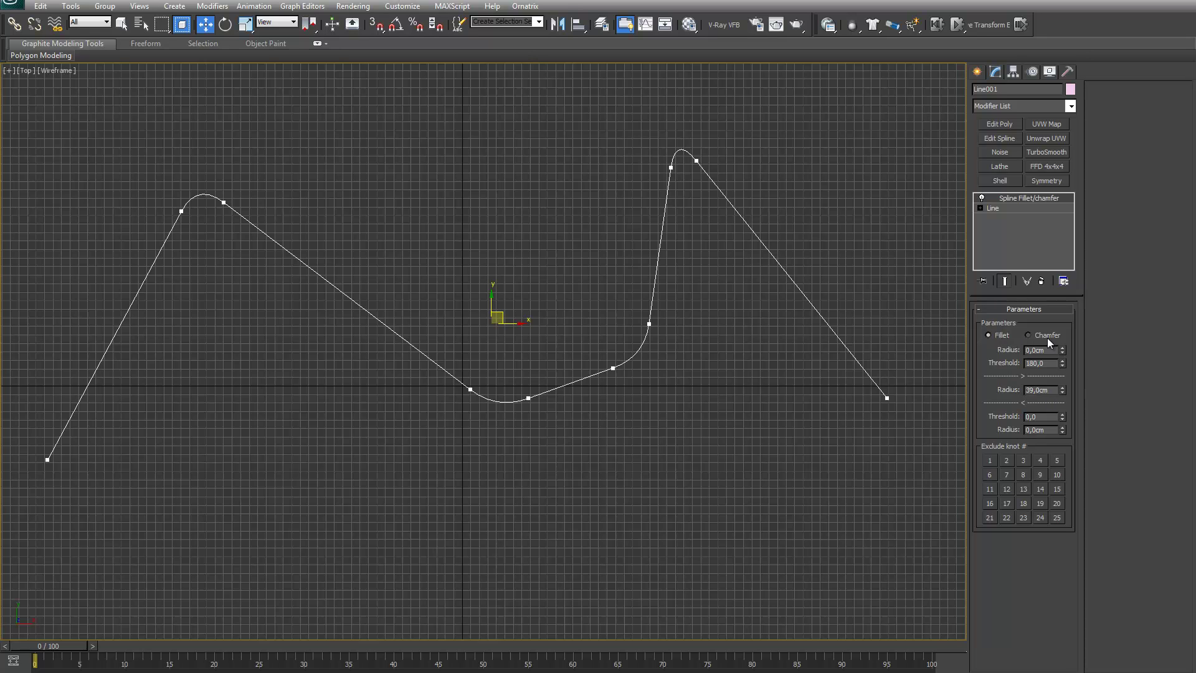
- Compare the Chamfer and Fillet corner types on the line, ending with Fillet
click(1028, 335)
click(989, 335)
click(1044, 338)
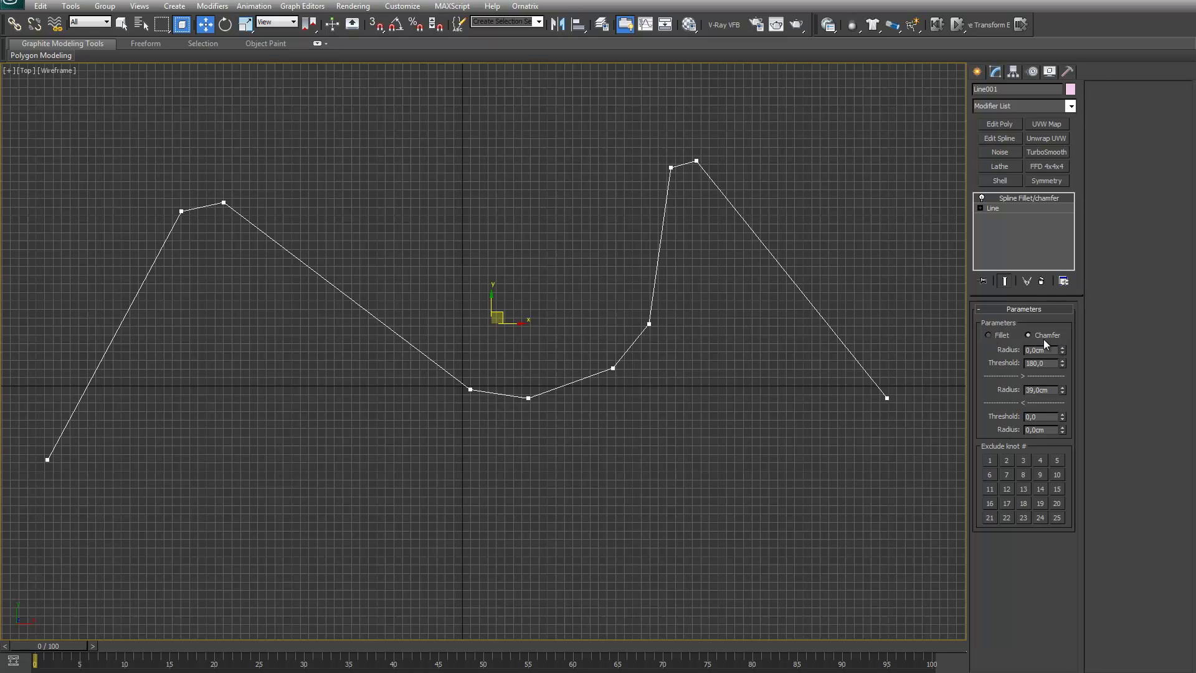
click(991, 335)
- Set the middle radius to 33.3 cm, lower threshold to 68.2 with radius 70.8 cm, and upper threshold to 124.3 with radius 101.6 cm
drag(1063, 390, 1067, 37)
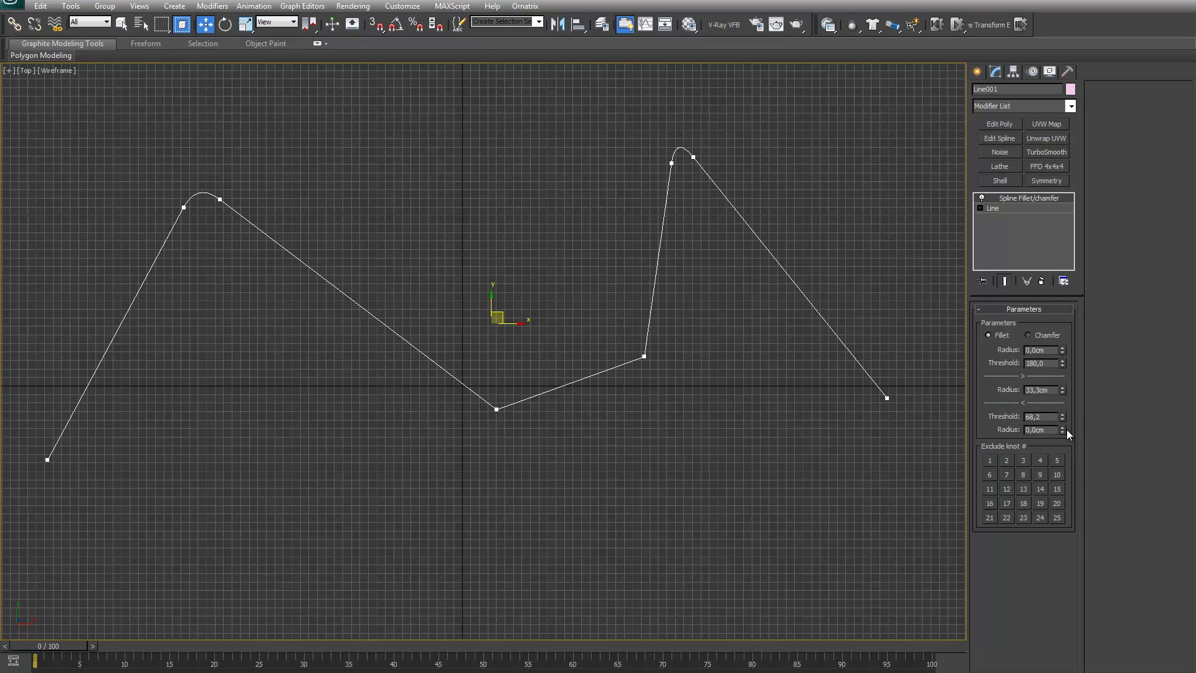
mouse_move(1061, 432)
mouse_down()
mouse_move(1062, 408)
mouse_move(1062, 433)
mouse_up()
drag(1064, 364, 1069, 645)
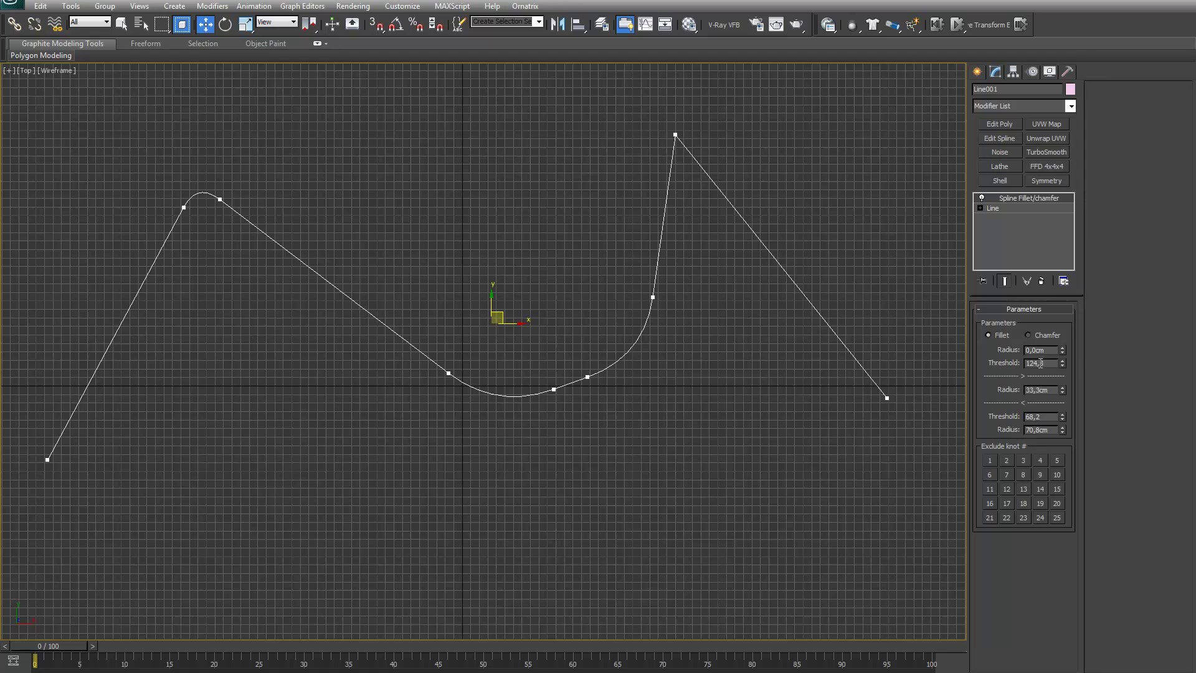
drag(1064, 350, 1170, 329)
- Exclude knots 2, 4 and 5 from filleting, and include them again
click(1006, 460)
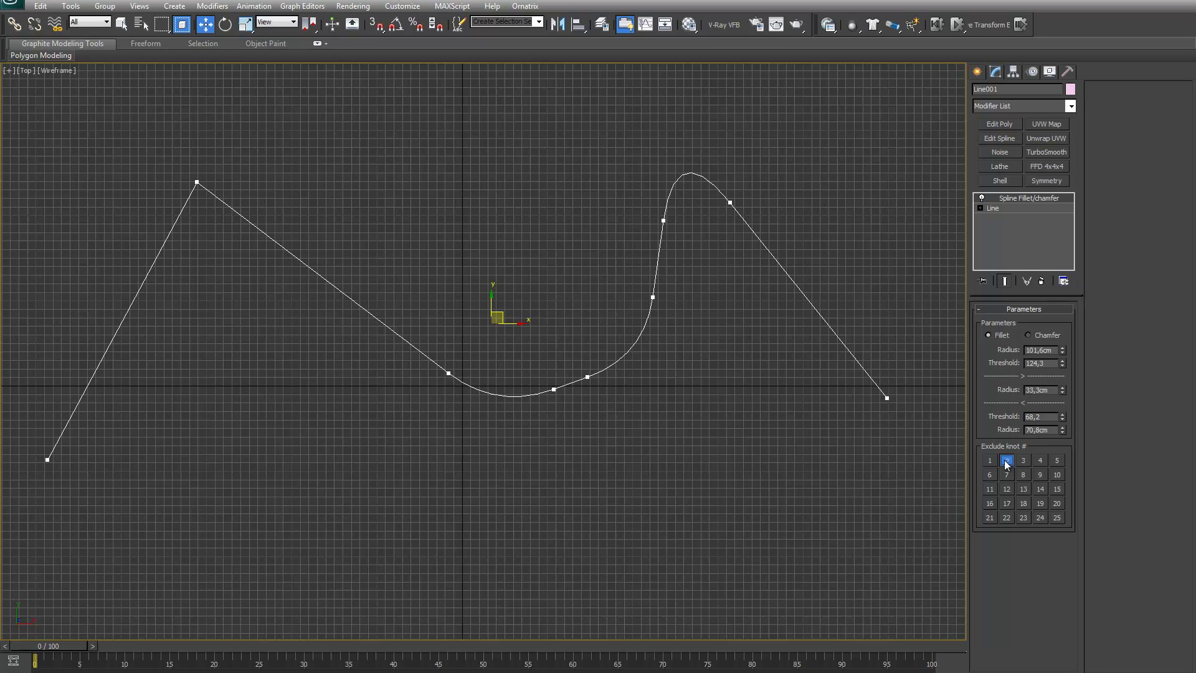
click(1040, 461)
click(1057, 461)
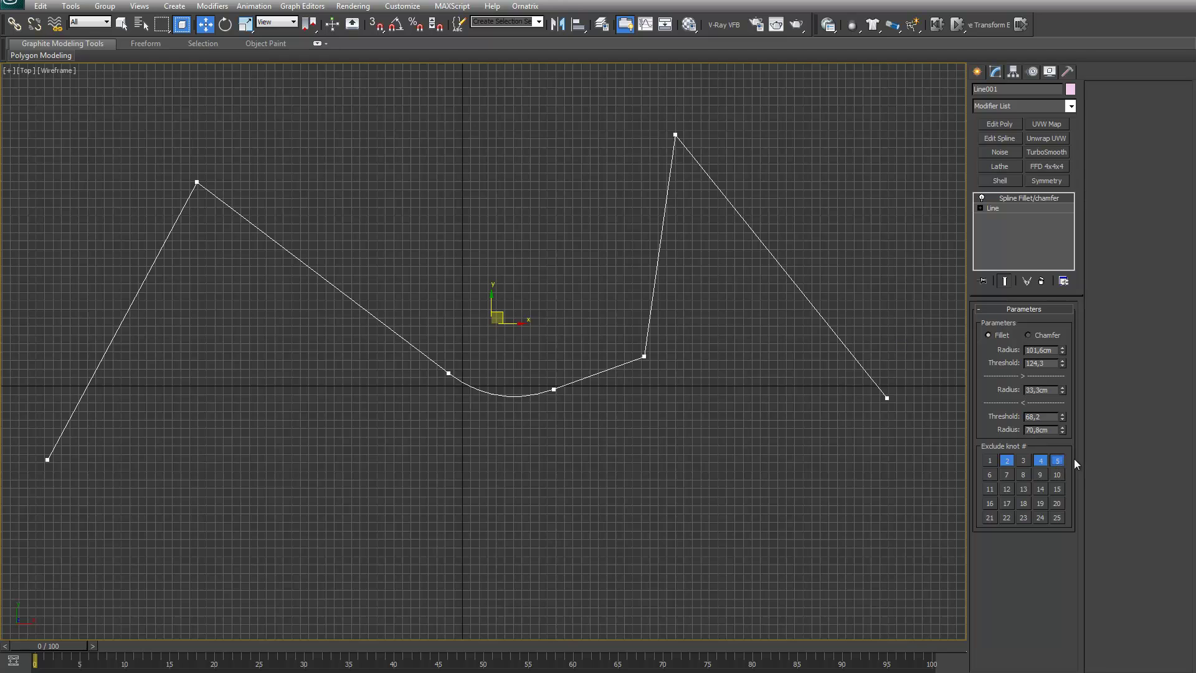
click(1061, 463)
click(1040, 461)
click(1011, 462)
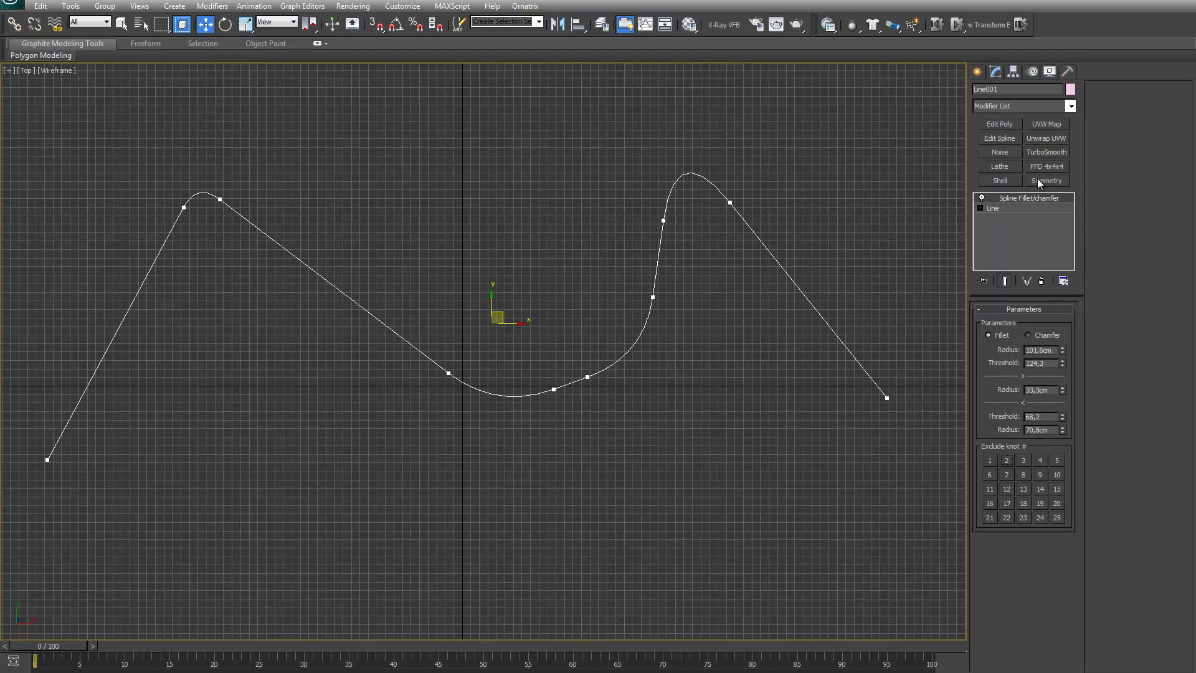
- Add an Extrude modifier above the filleted line and switch to four viewports with Perspective active
click(1070, 106)
drag(1074, 174, 1074, 244)
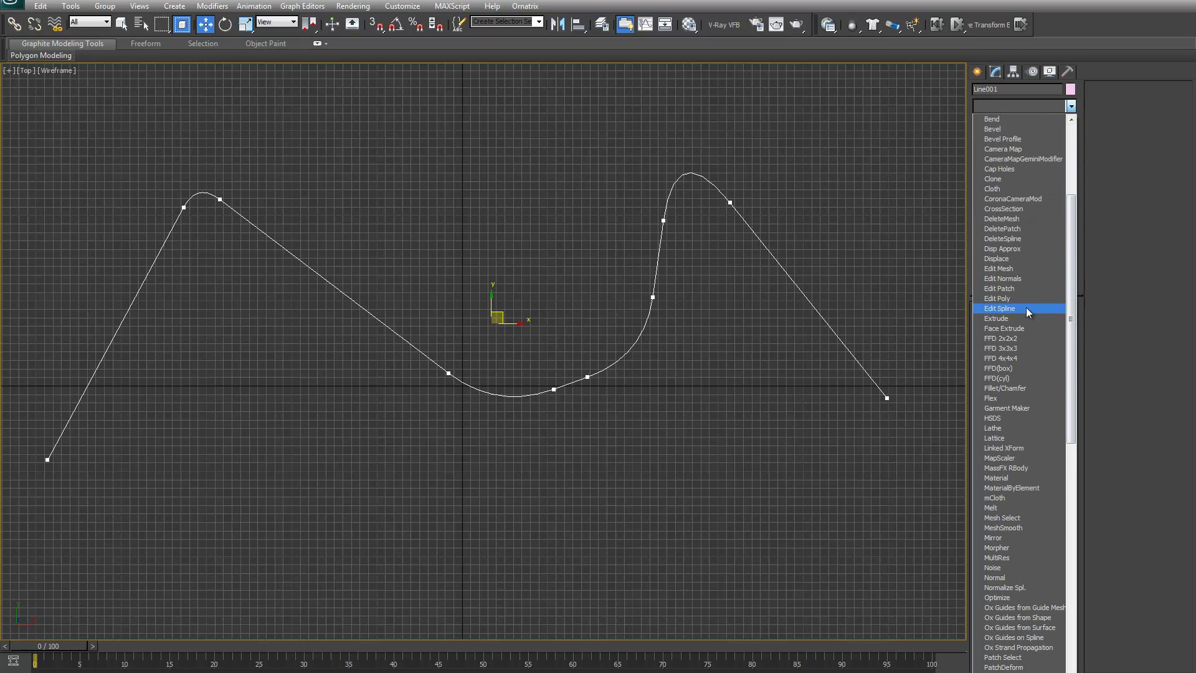
click(1013, 318)
key(alt+w)
click(828, 520)
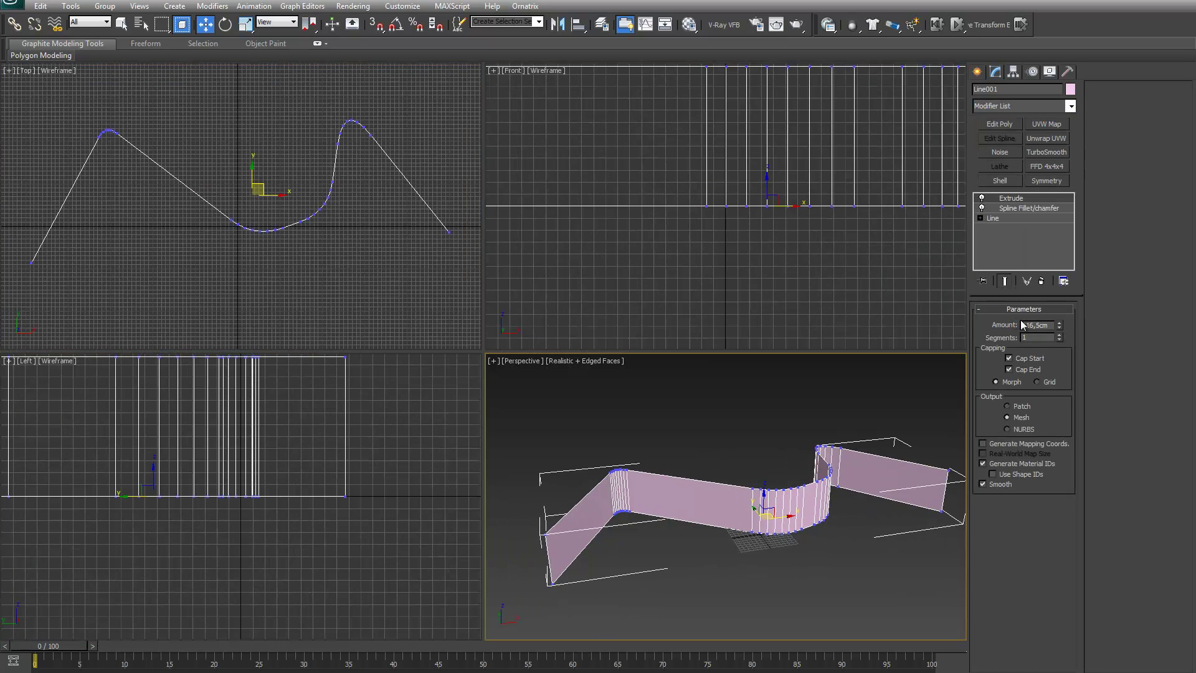
- Add a Shell modifier to the extruded wall with inner amount 8.23 cm and outer amount 1.78 cm
mouse_move(870, 515)
alt+middle_down()
mouse_move(889, 526)
mouse_move(875, 507)
alt+middle_up()
click(1000, 180)
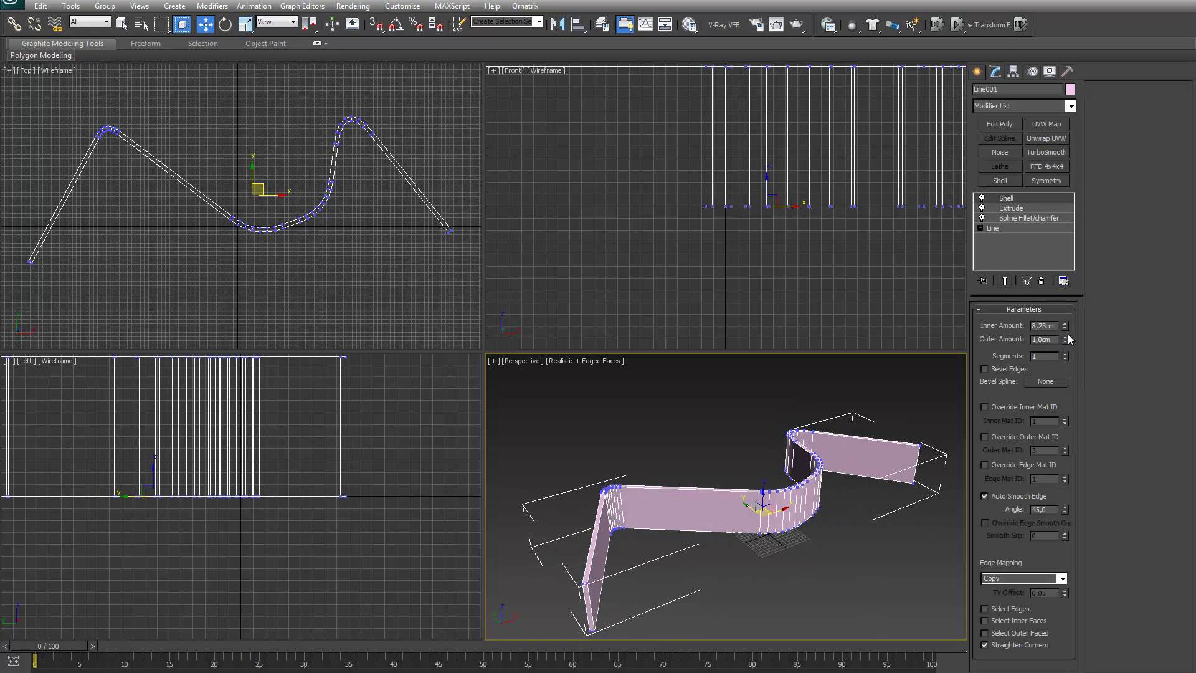
drag(1069, 339, 1068, 300)
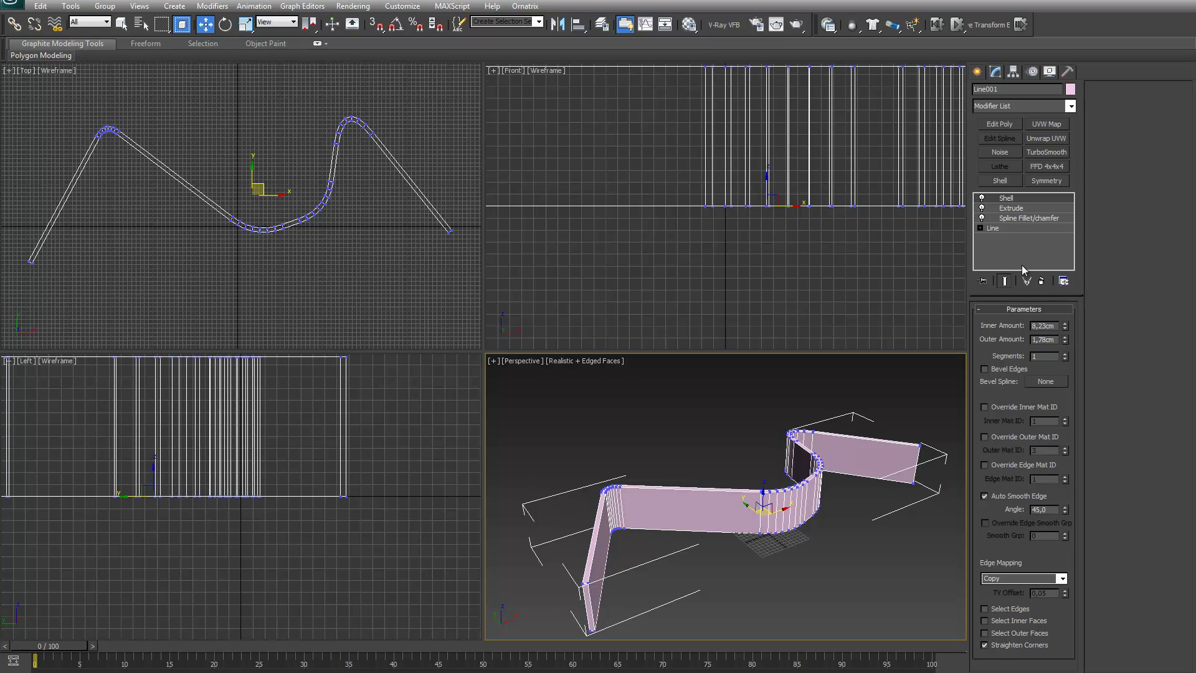
- Add an Edit Poly modifier and raise the top vertices of the wall's bend next to the far straight end section
click(1000, 124)
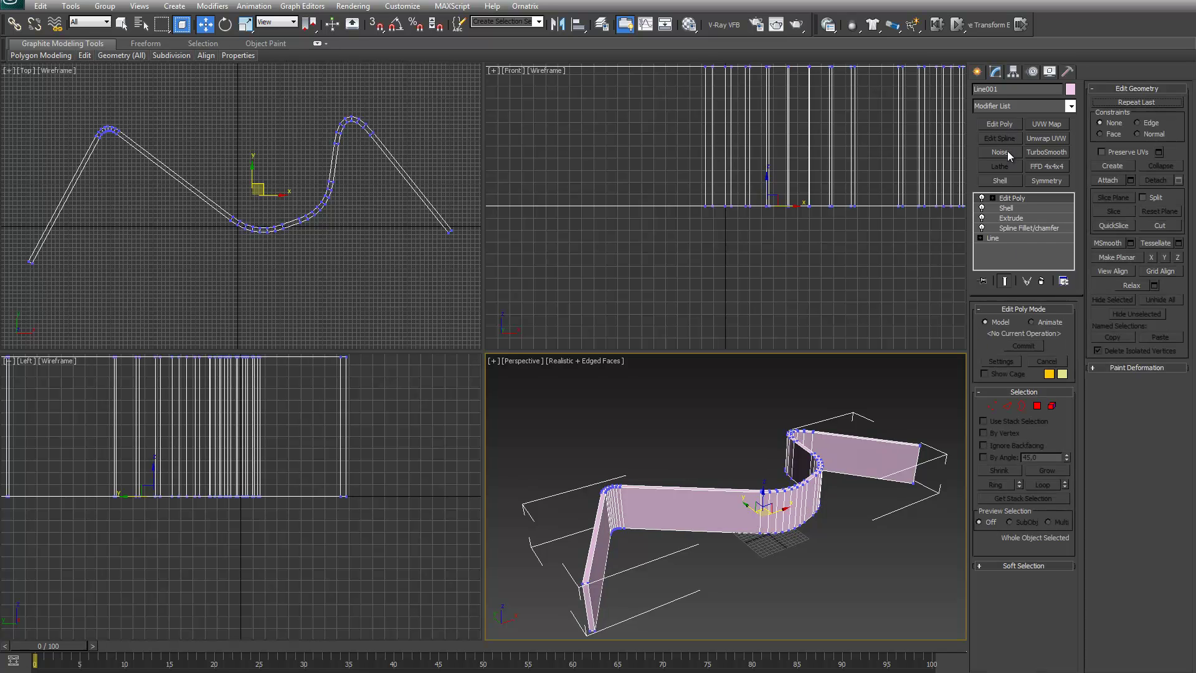
click(992, 406)
scroll(853, 511, up, 3)
alt+middle_drag(853, 511, 788, 373)
drag(747, 394, 841, 450)
drag(781, 402, 780, 308)
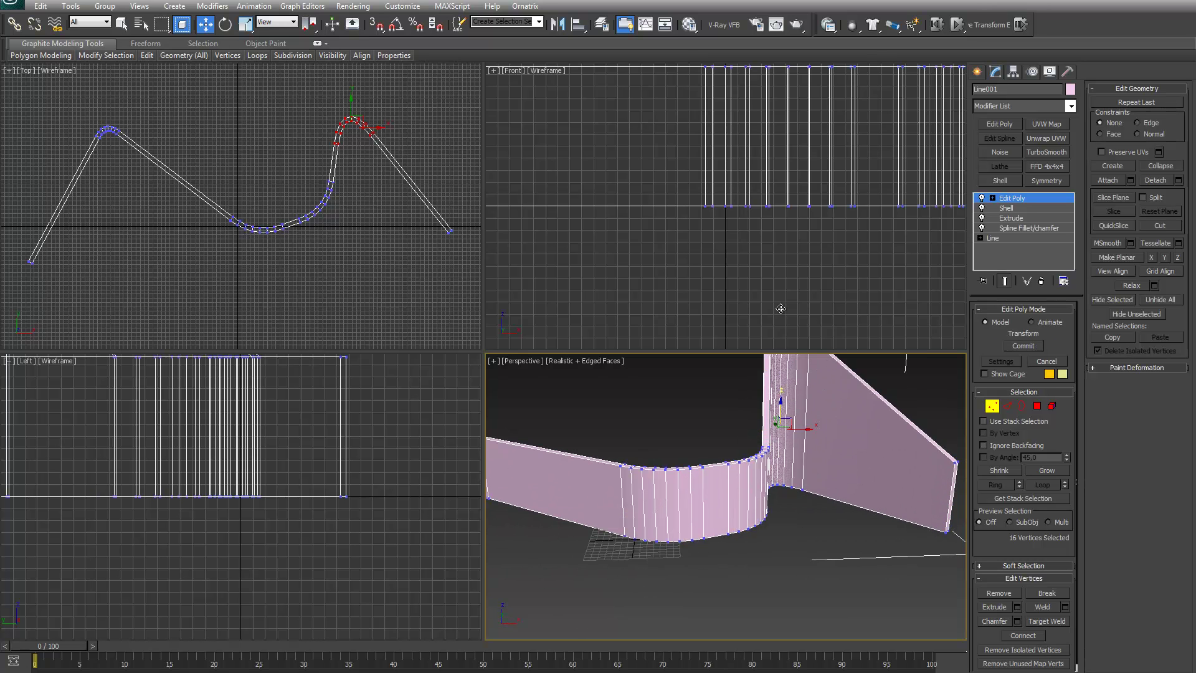
- Bevel the large polygon on the wall's far straight end section with height 10.544 cm and outline -33.352 cm, and leave polygon editing
click(1038, 405)
click(880, 458)
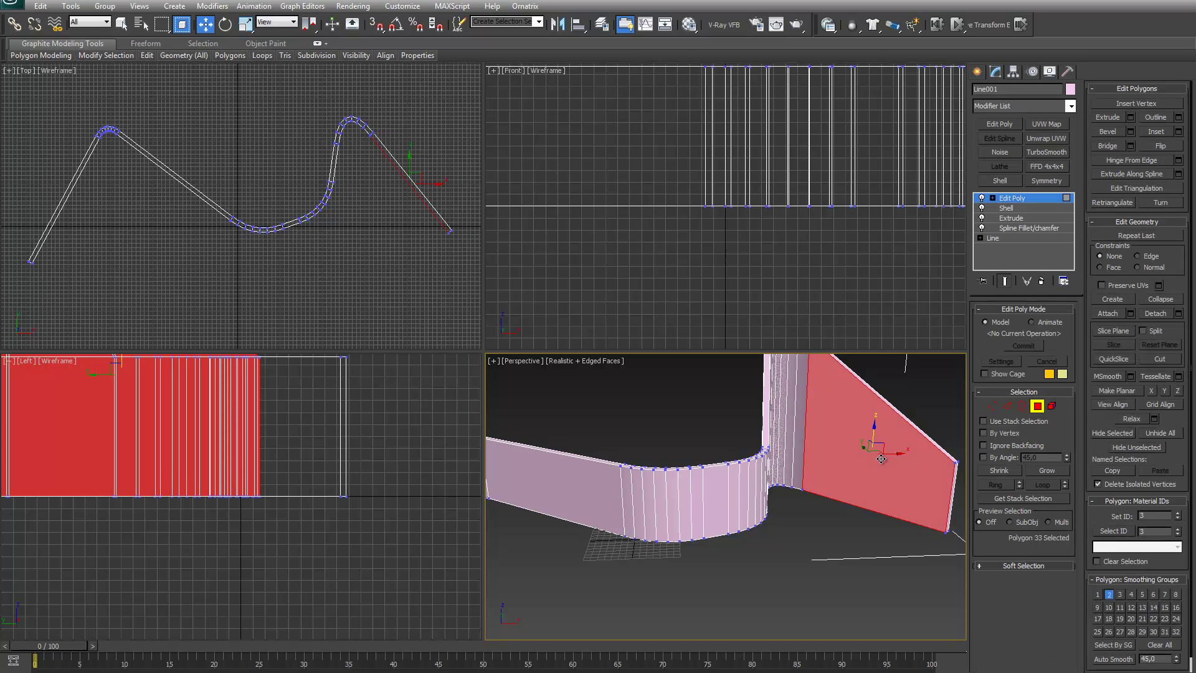
click(1131, 131)
drag(732, 525, 643, 553)
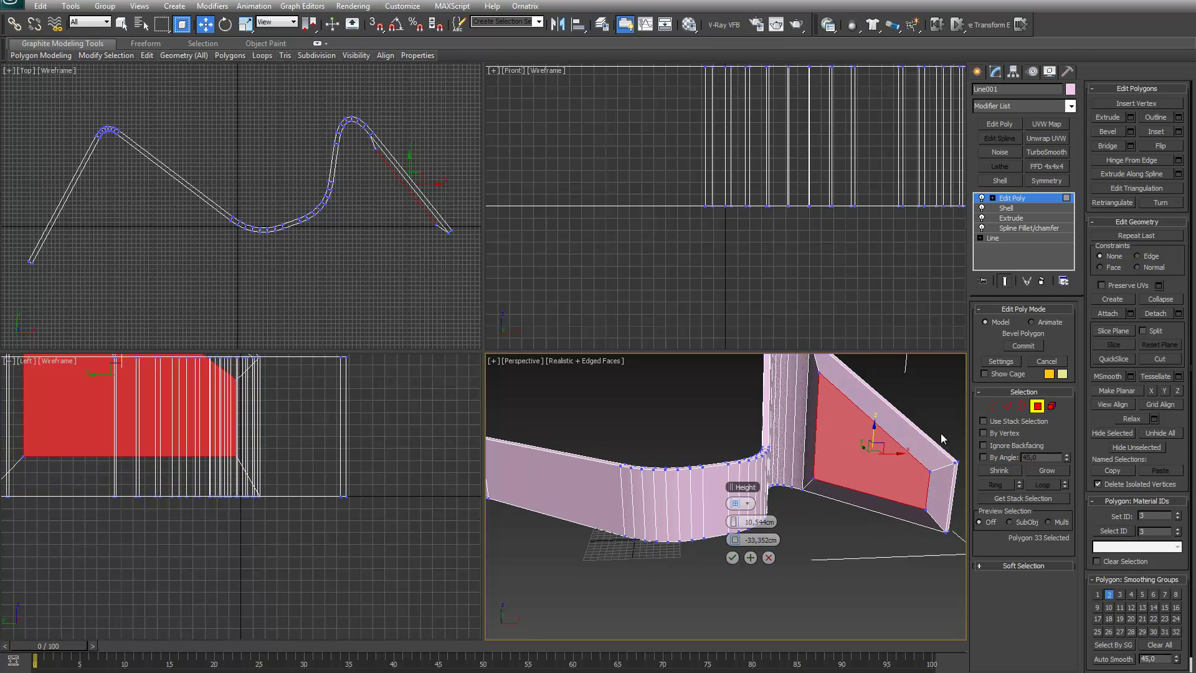
click(732, 558)
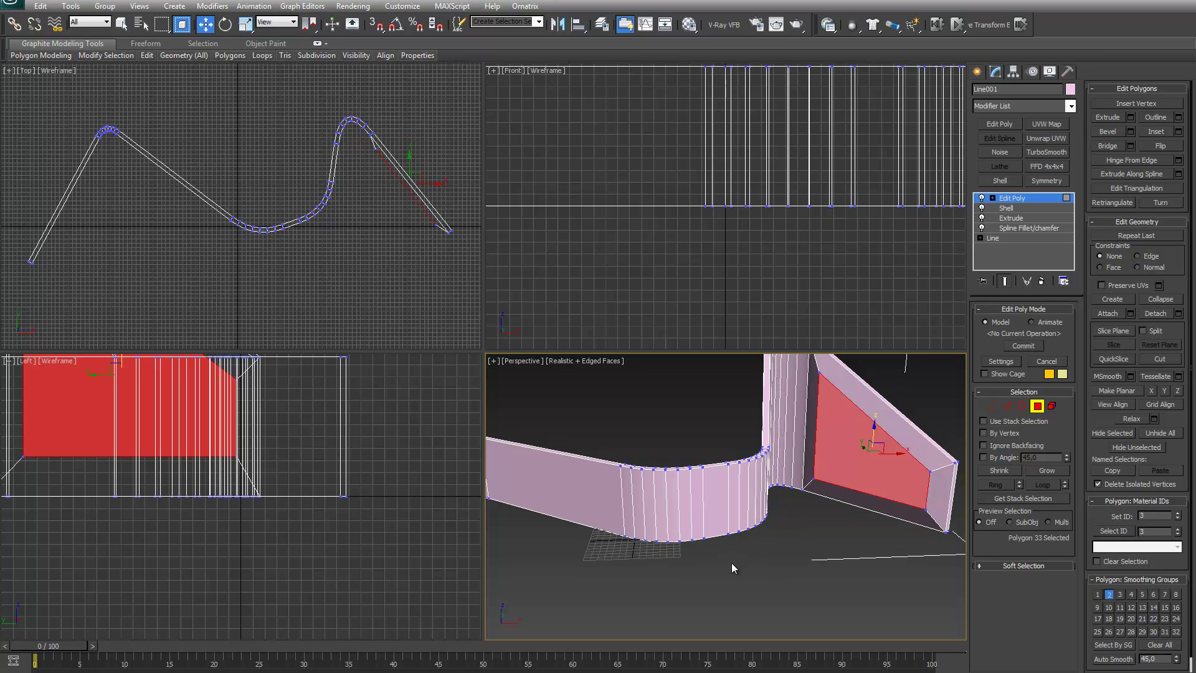
click(1037, 405)
alt+middle_drag(876, 480, 907, 520)
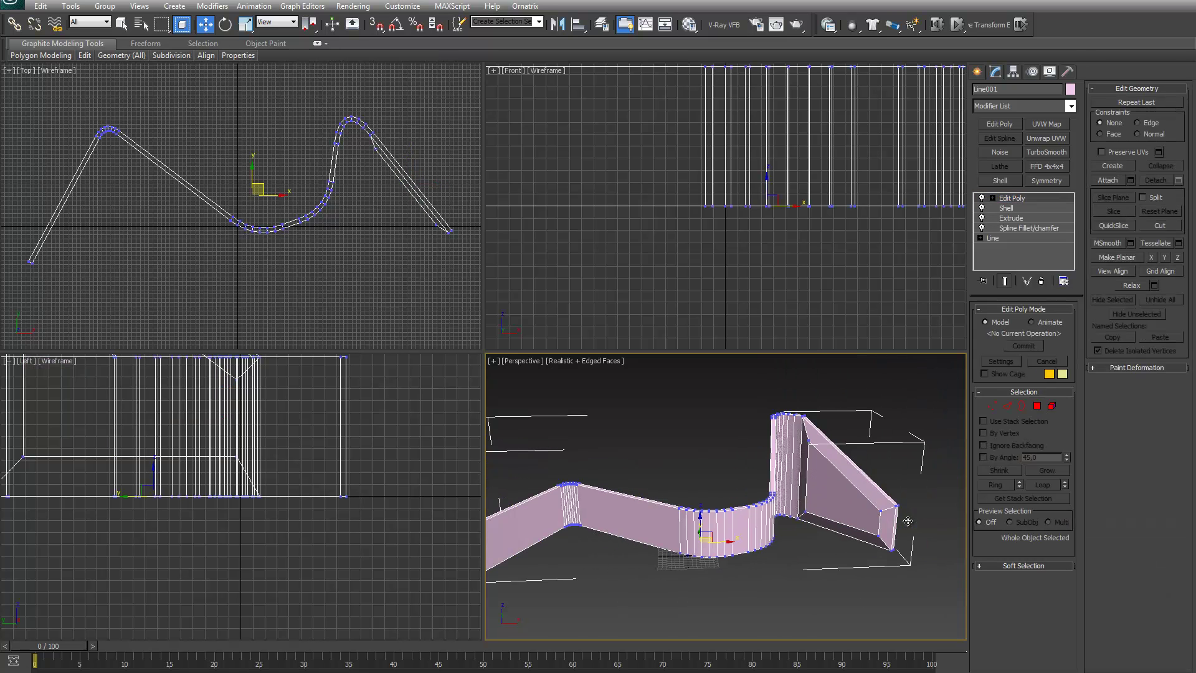
- Return to the Spline Fillet/Chamfer modifier beneath the Edit Poly and set the radius below the lower threshold to 22.2 cm
click(1030, 228)
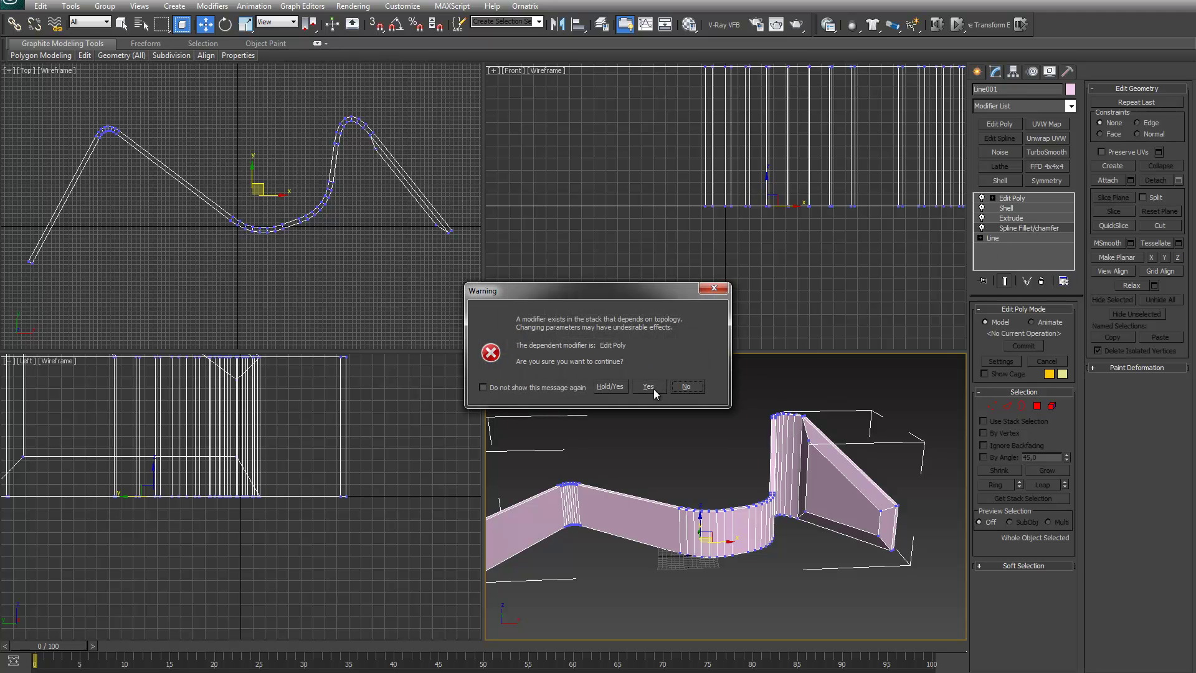
click(652, 389)
alt+middle_drag(735, 510, 763, 514)
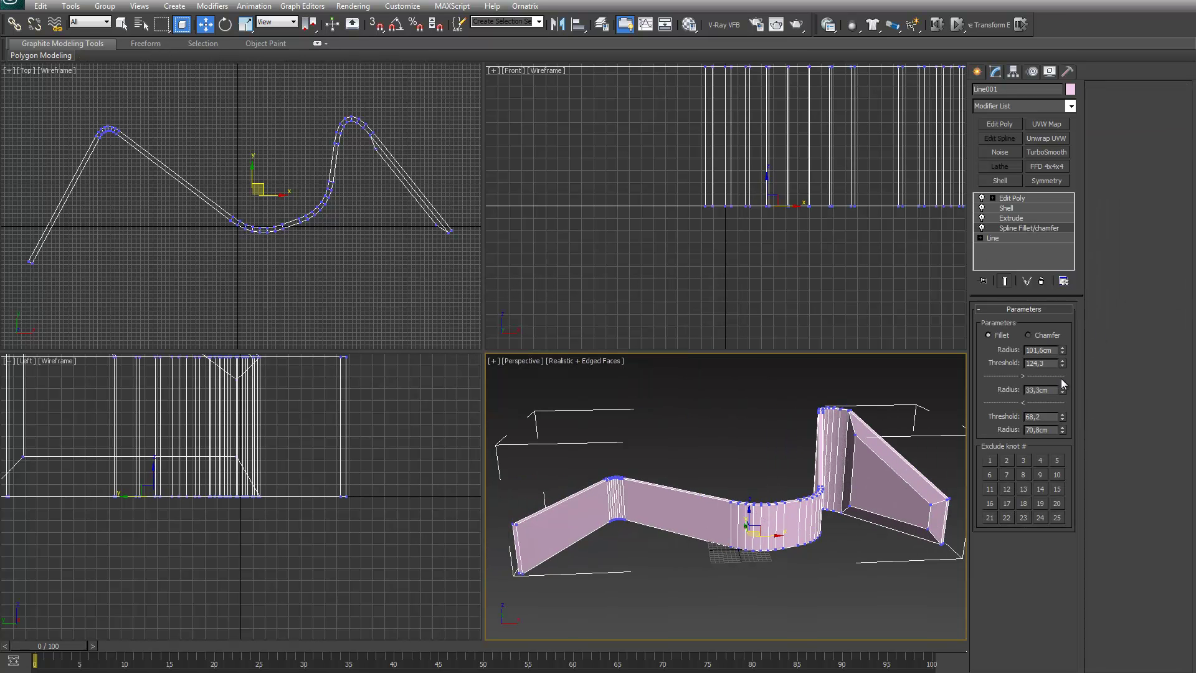
drag(1062, 433, 1062, 461)
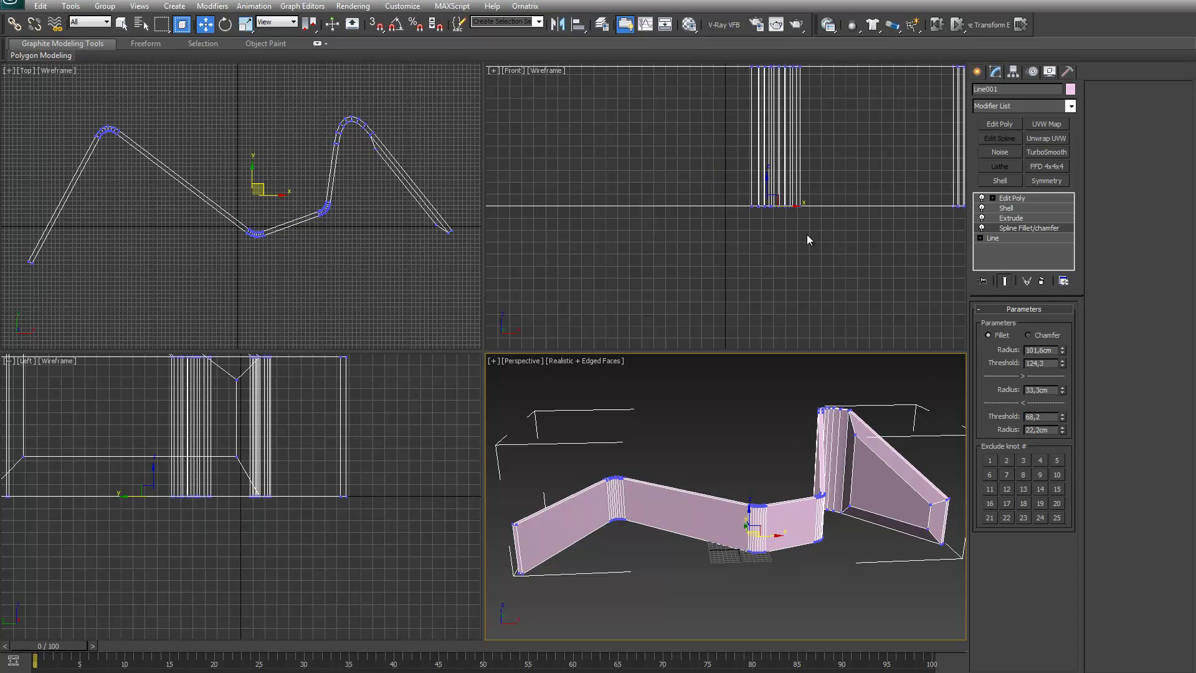
- Set the fillet radius between the two thresholds to 97.8 cm and the radius for the upper threshold to 112.3 cm
drag(1063, 387, 969, 81)
scroll(910, 458, up, 5)
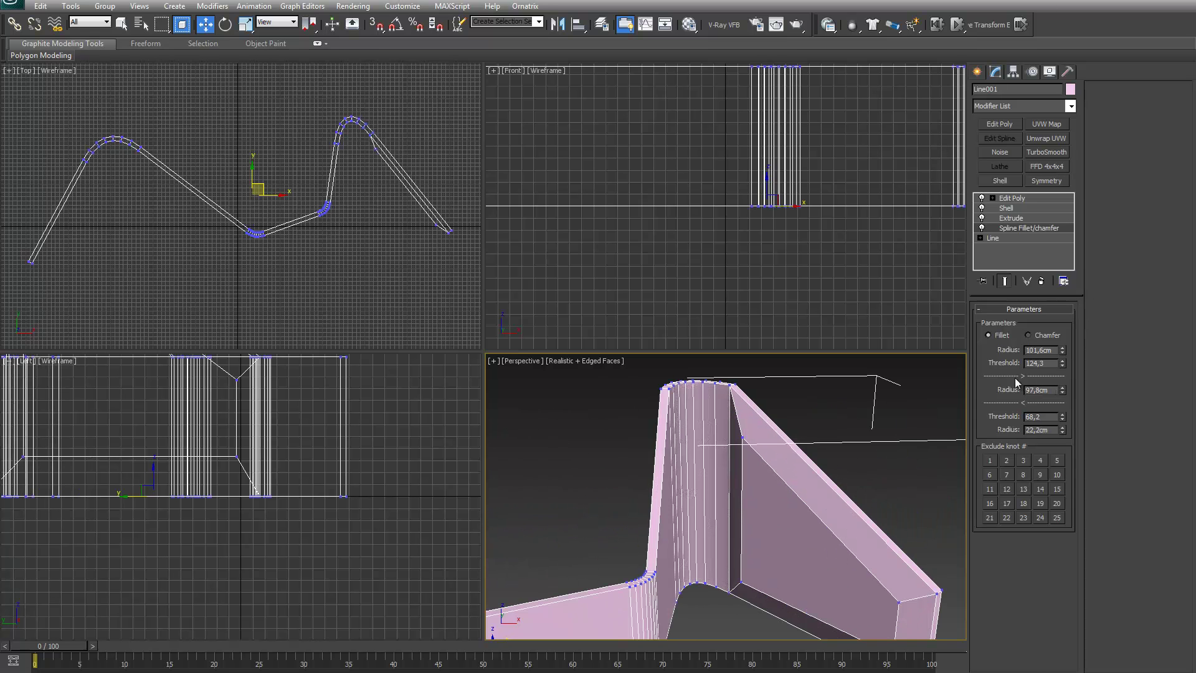
mouse_move(1068, 351)
mouse_down()
mouse_move(1107, 662)
mouse_move(1076, 340)
mouse_up()
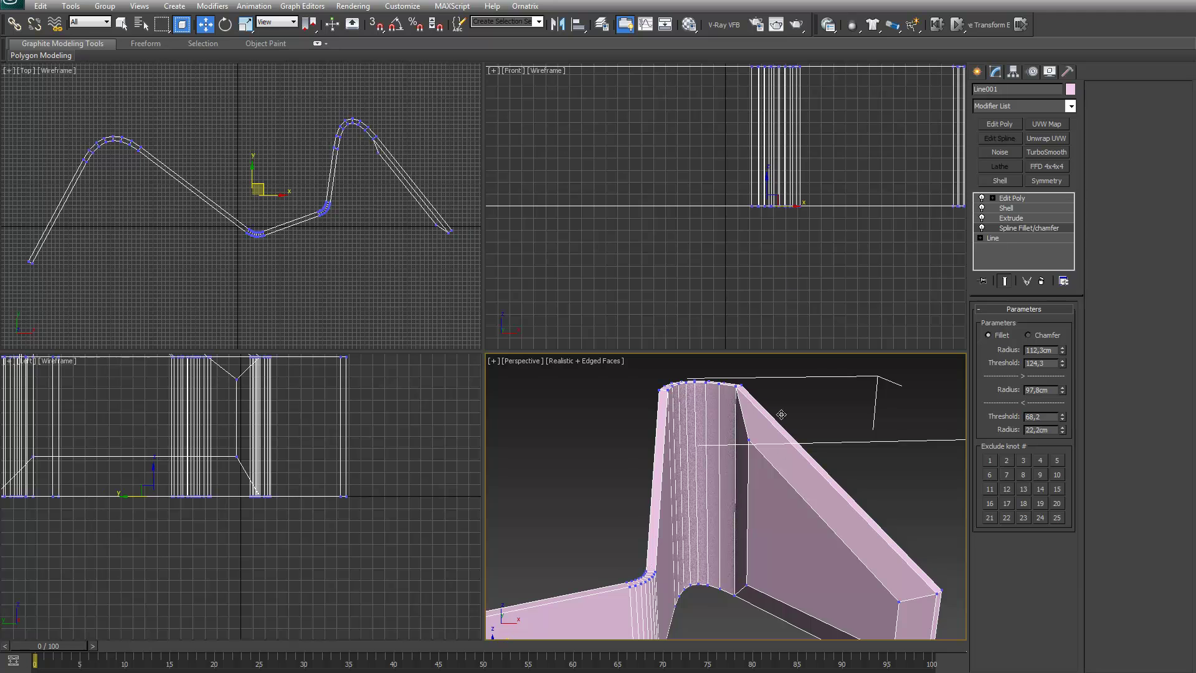
scroll(782, 451, down, 7)
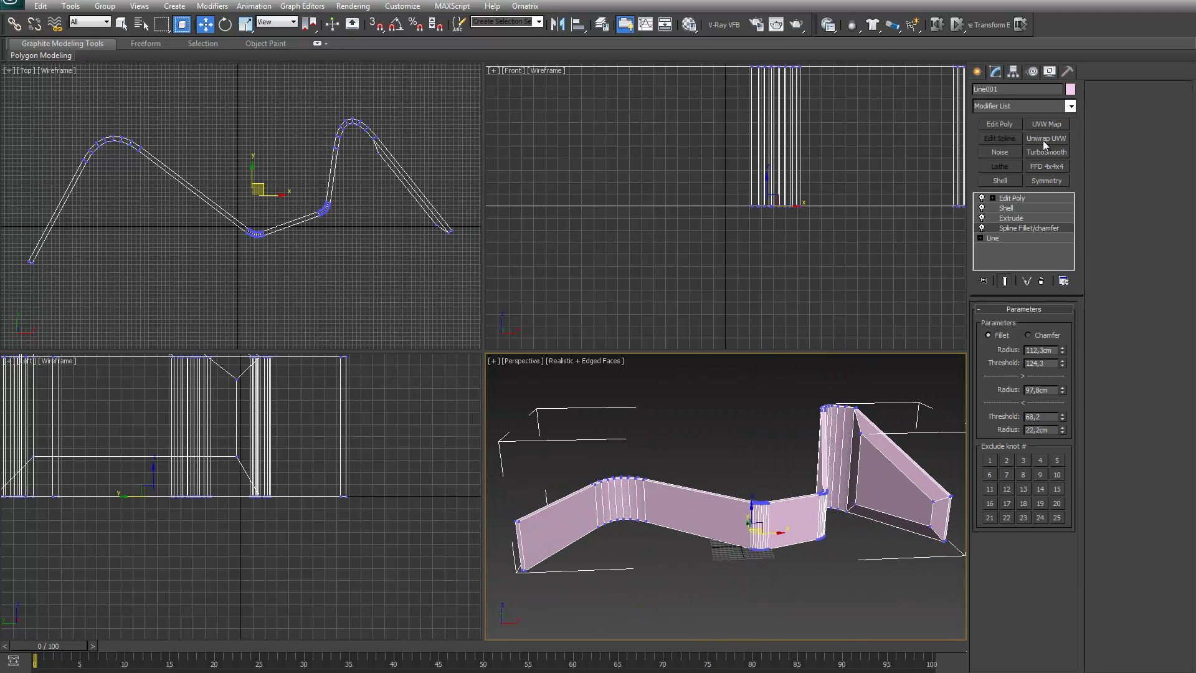